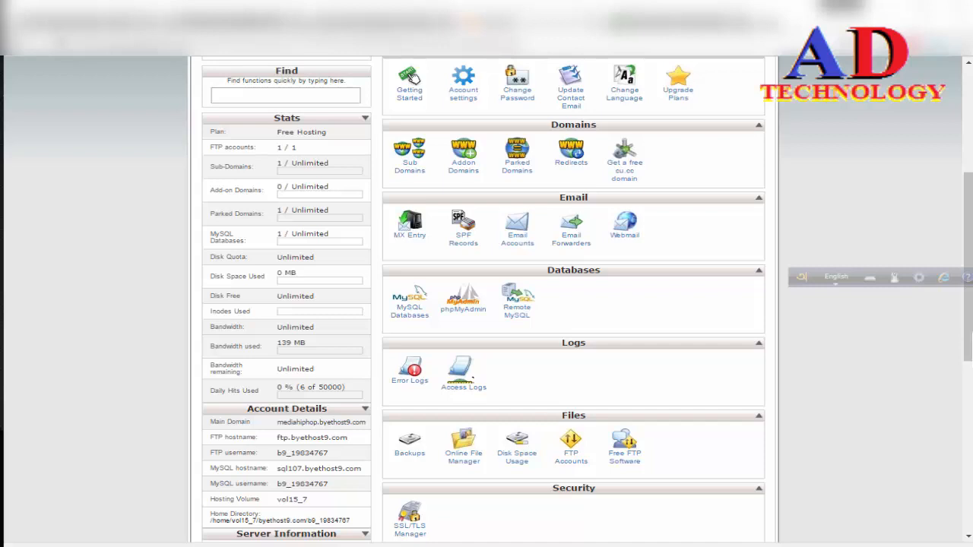
Step: Open the Parked Domains management page and review the DNS servers and the existing parked domain
{"action": "scroll", "coordinate": [593, 453], "scroll_direction": "up", "scroll_amount": 4}
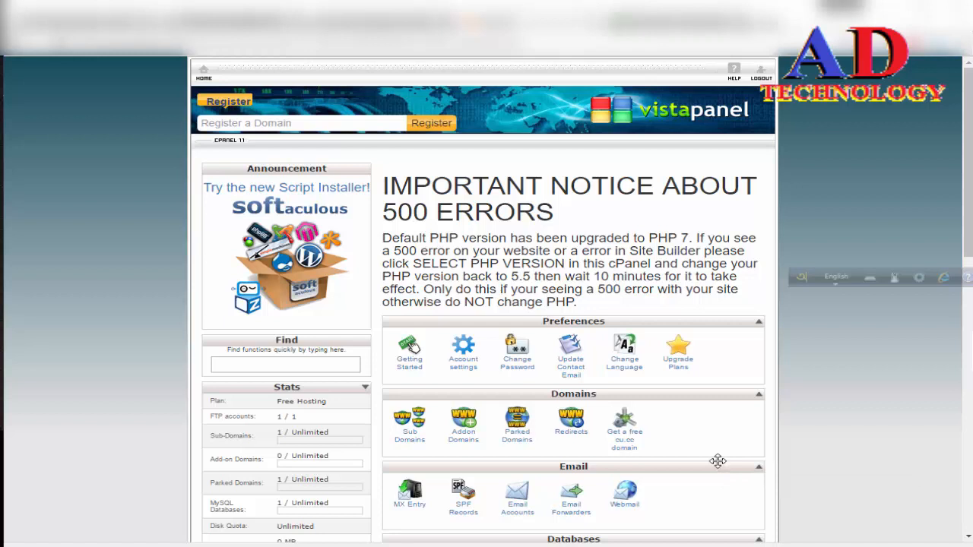
{"action": "left_click", "coordinate": [523, 441]}
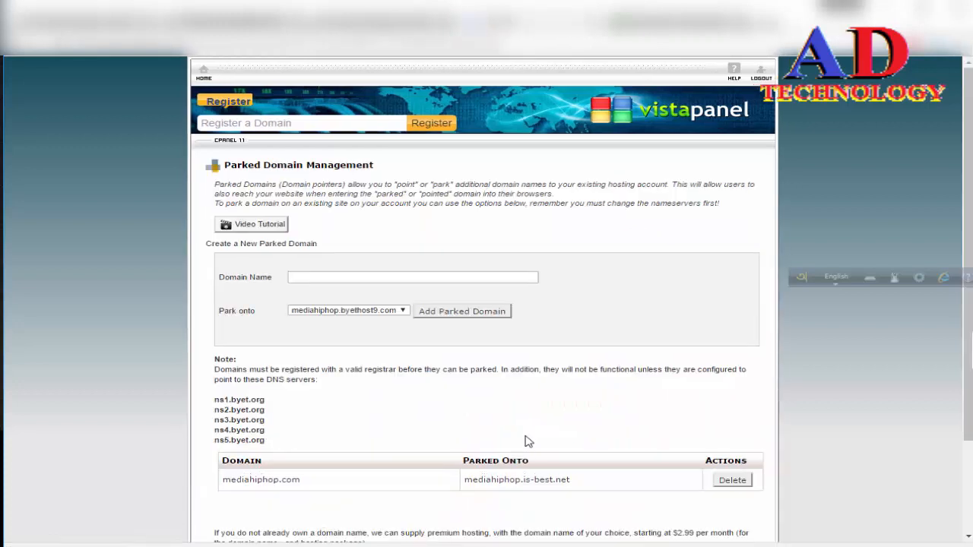
{"action": "scroll", "coordinate": [526, 443], "scroll_direction": "down", "scroll_amount": 1}
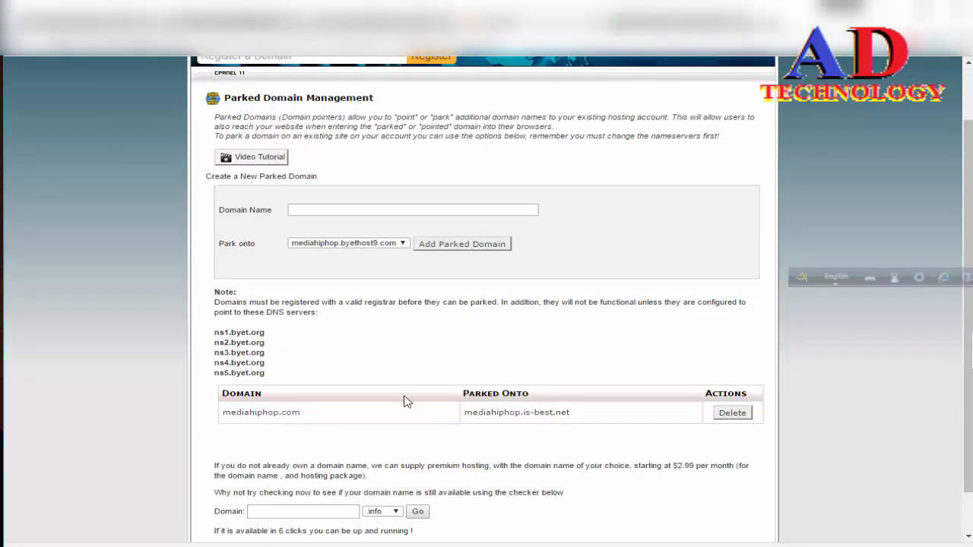
{"action": "scroll", "coordinate": [405, 401], "scroll_direction": "up", "scroll_amount": 1}
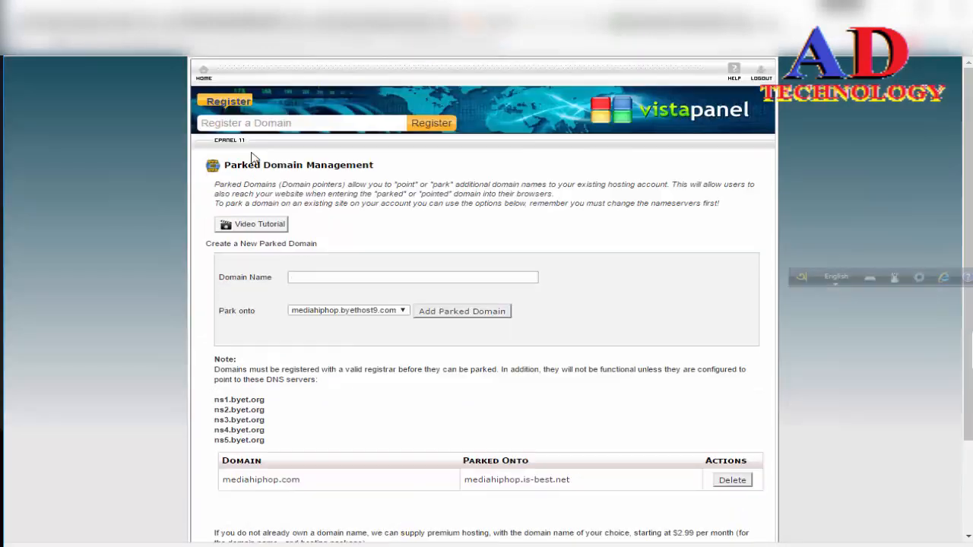
Step: Return to the control panel home, reopen Parked Domains and delete the parked domain mediahiphop.com
{"action": "left_click", "coordinate": [203, 74]}
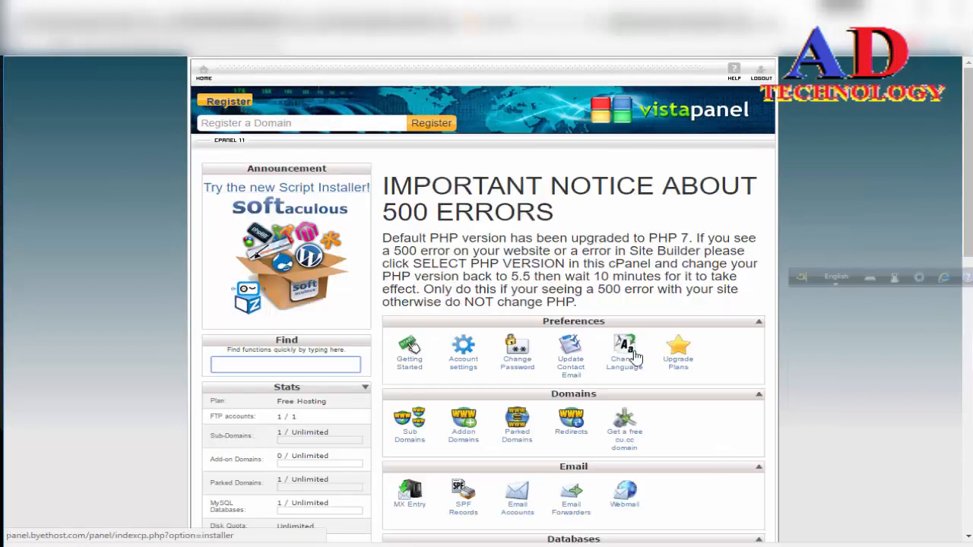
{"action": "left_click", "coordinate": [515, 438]}
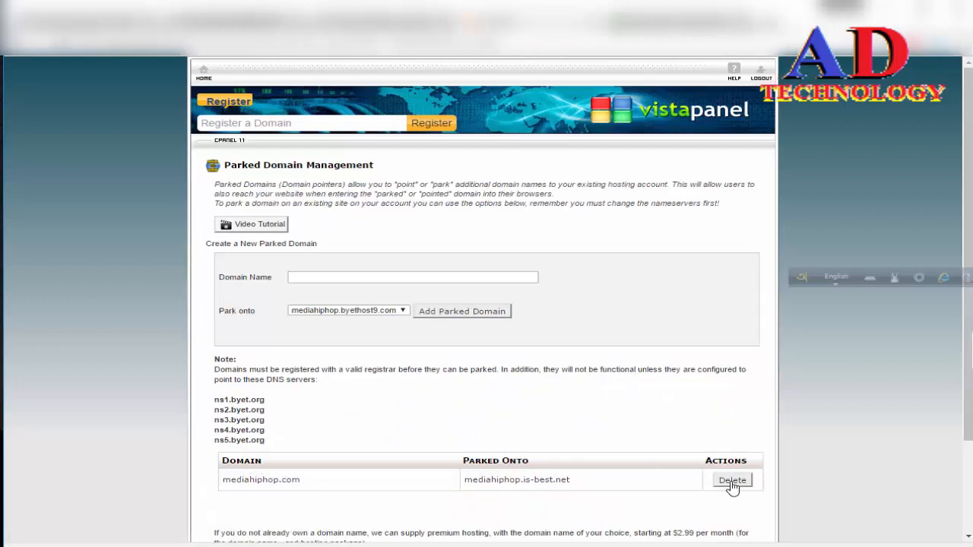
{"action": "left_click", "coordinate": [731, 482]}
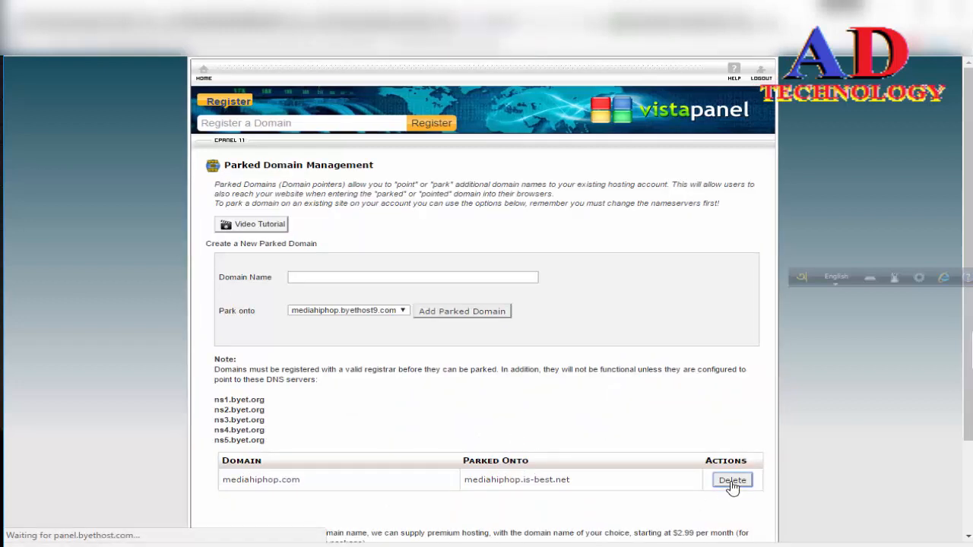
Step: Highlight the five byet.org DNS servers and set the new parked domain's target to mediahiphop.is-best.net
{"action": "left_click", "coordinate": [313, 276]}
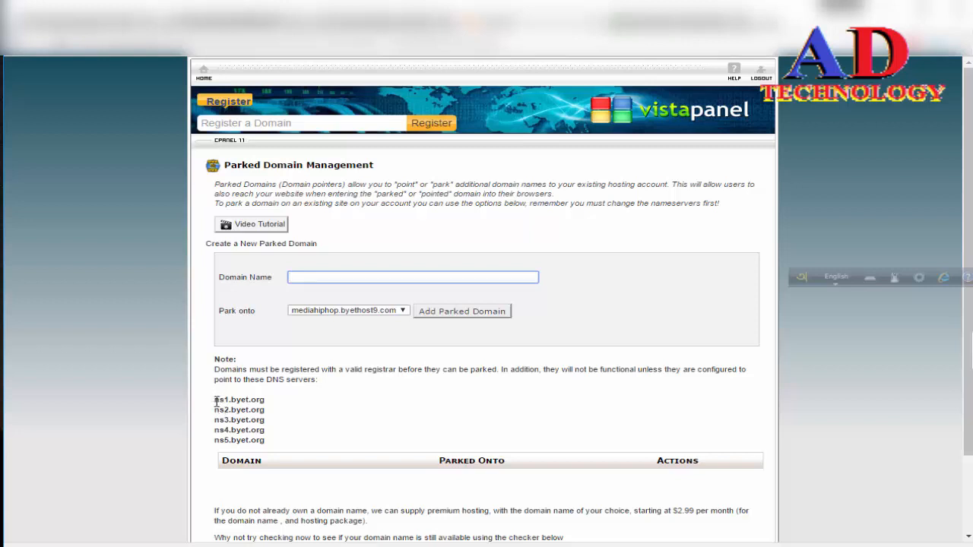
{"action": "left_click_drag", "start_coordinate": [214, 400], "coordinate": [278, 441]}
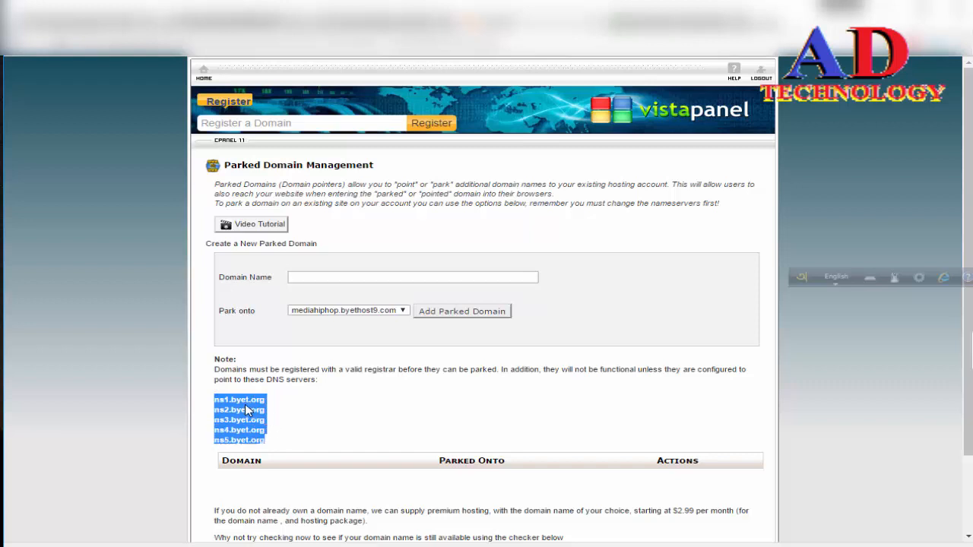
{"action": "left_click", "coordinate": [339, 279]}
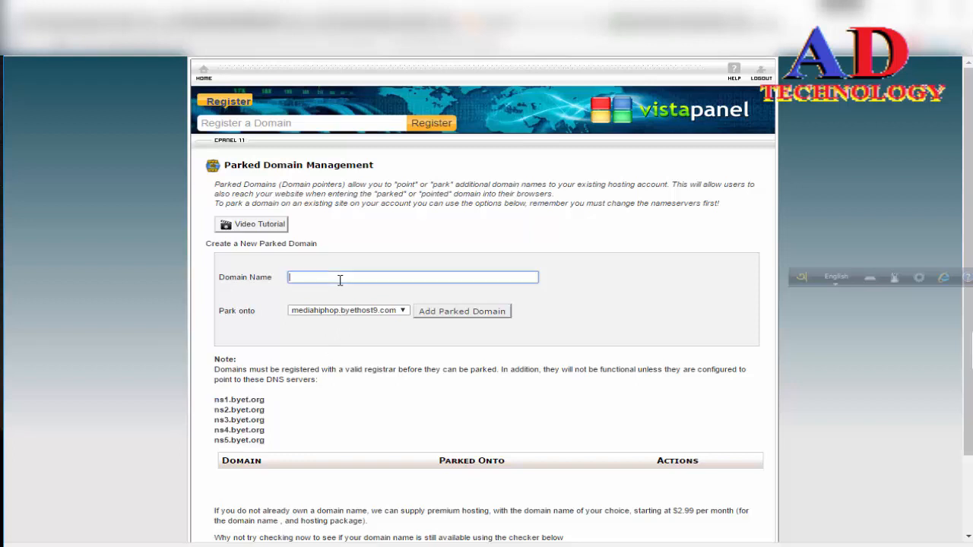
{"action": "left_click", "coordinate": [344, 310]}
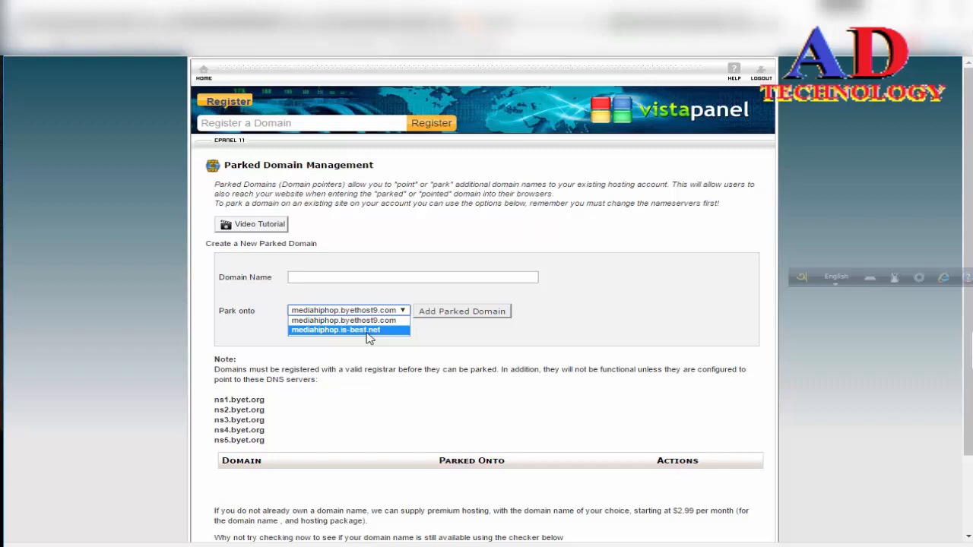
{"action": "left_click", "coordinate": [370, 330]}
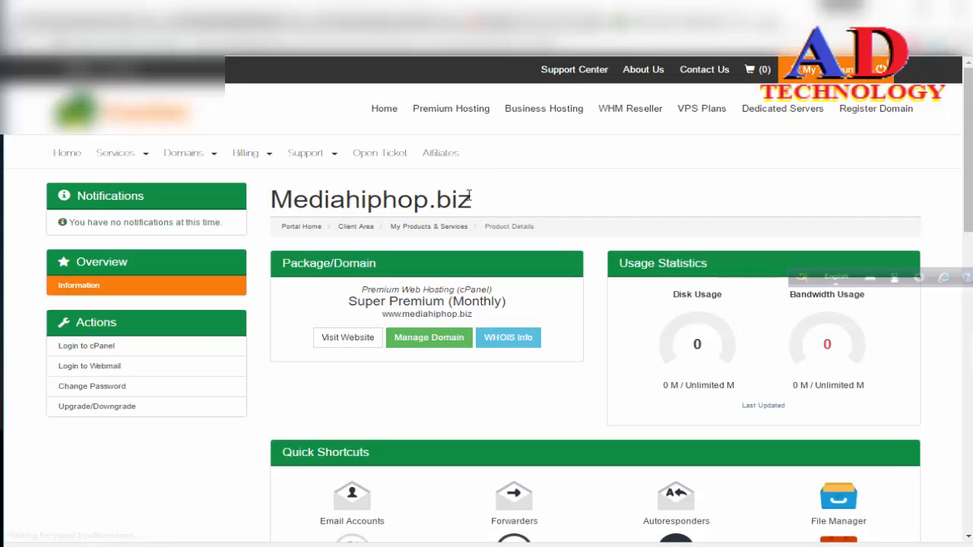
Step: Look through the Mediahiphop.biz product details in the hosting client area and log in to its cPanel
{"action": "scroll", "coordinate": [467, 200], "scroll_direction": "down", "scroll_amount": 10}
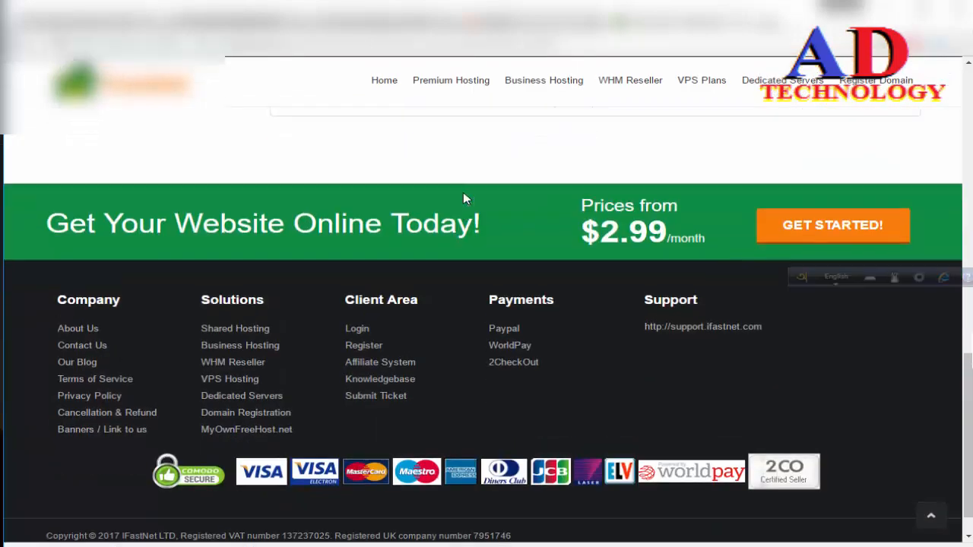
{"action": "scroll", "coordinate": [463, 200], "scroll_direction": "up", "scroll_amount": 7}
{"action": "scroll", "coordinate": [464, 202], "scroll_direction": "up", "scroll_amount": 1}
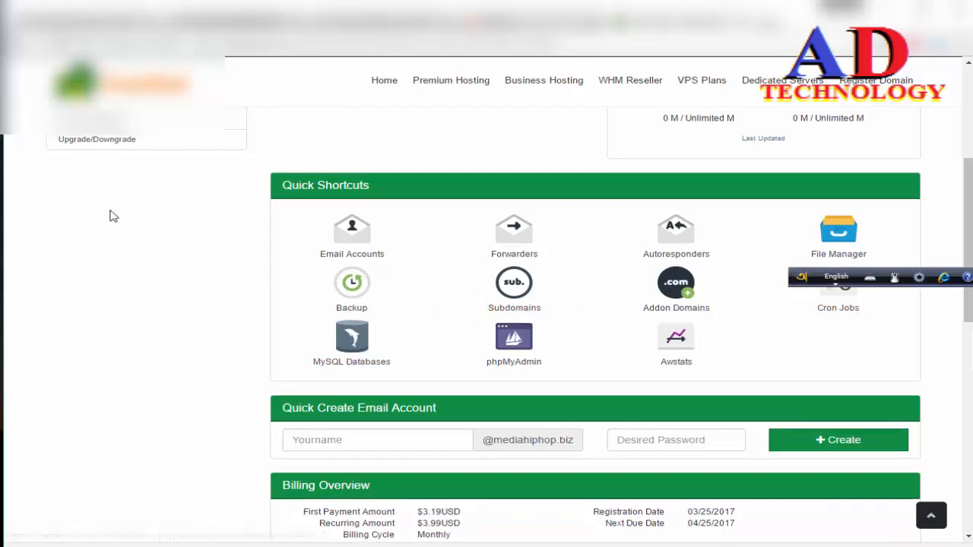
{"action": "scroll", "coordinate": [114, 251], "scroll_direction": "up", "scroll_amount": 4}
{"action": "left_click", "coordinate": [108, 346]}
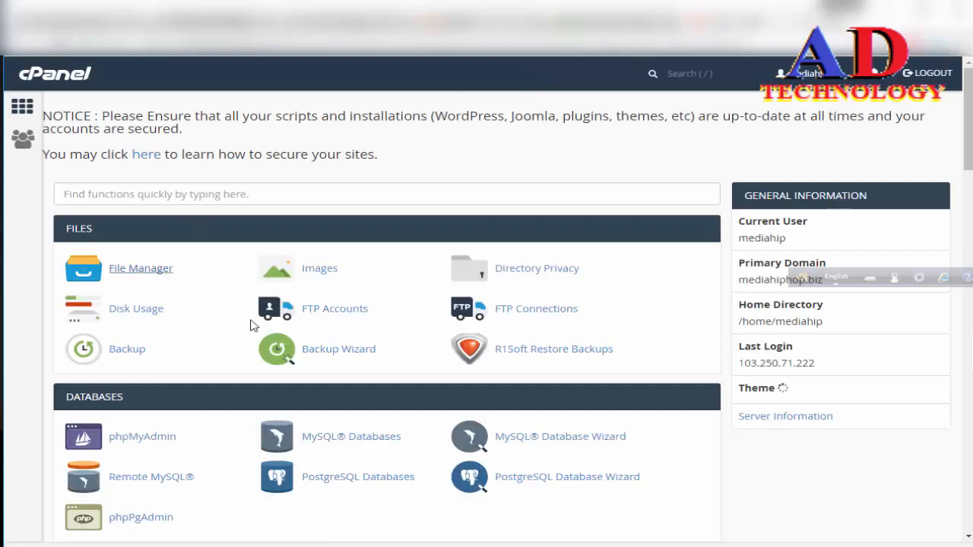
Step: Open the Aliases page for domains in cPanel and review its sections for creating and removing aliases
{"action": "scroll", "coordinate": [353, 292], "scroll_direction": "down", "scroll_amount": 2}
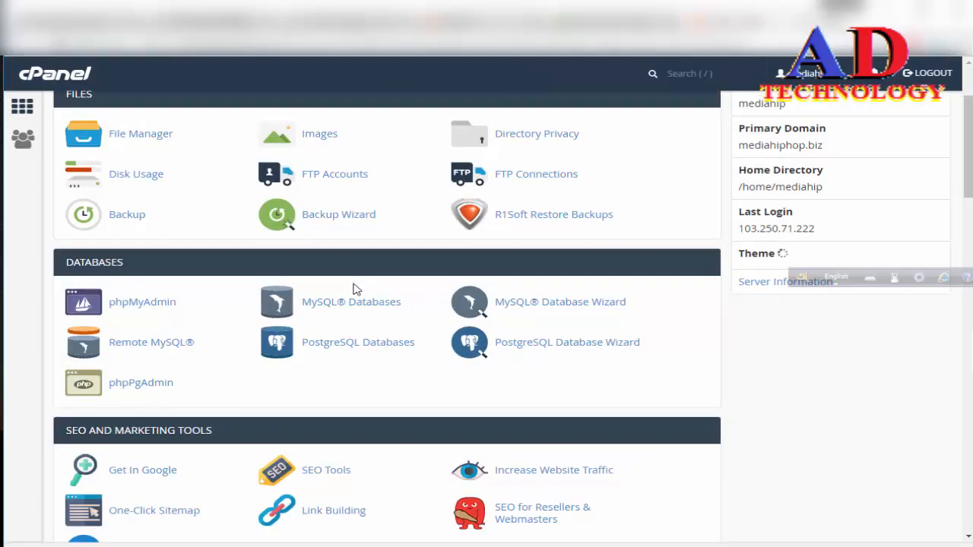
{"action": "scroll", "coordinate": [173, 343], "scroll_direction": "down", "scroll_amount": 1}
{"action": "scroll", "coordinate": [173, 344], "scroll_direction": "down", "scroll_amount": 2}
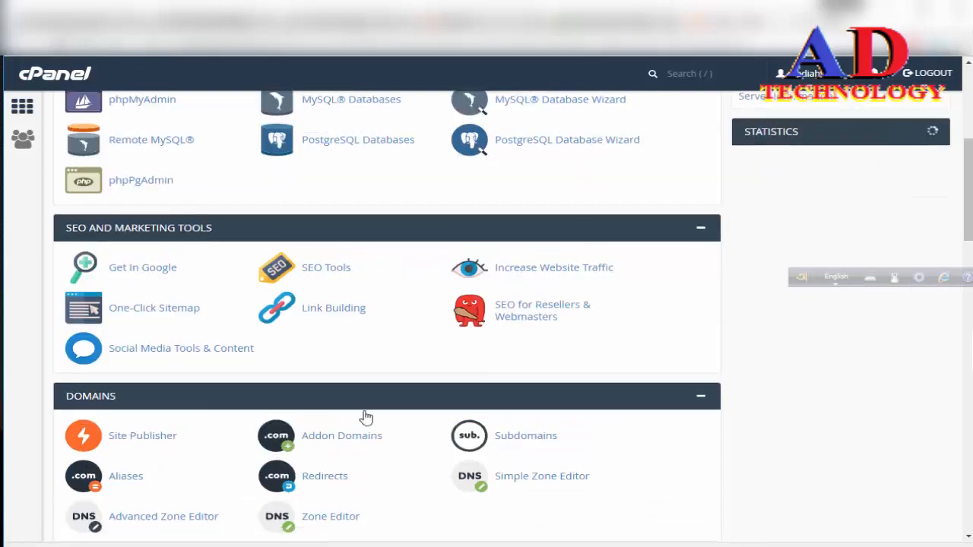
{"action": "scroll", "coordinate": [363, 414], "scroll_direction": "down", "scroll_amount": 1}
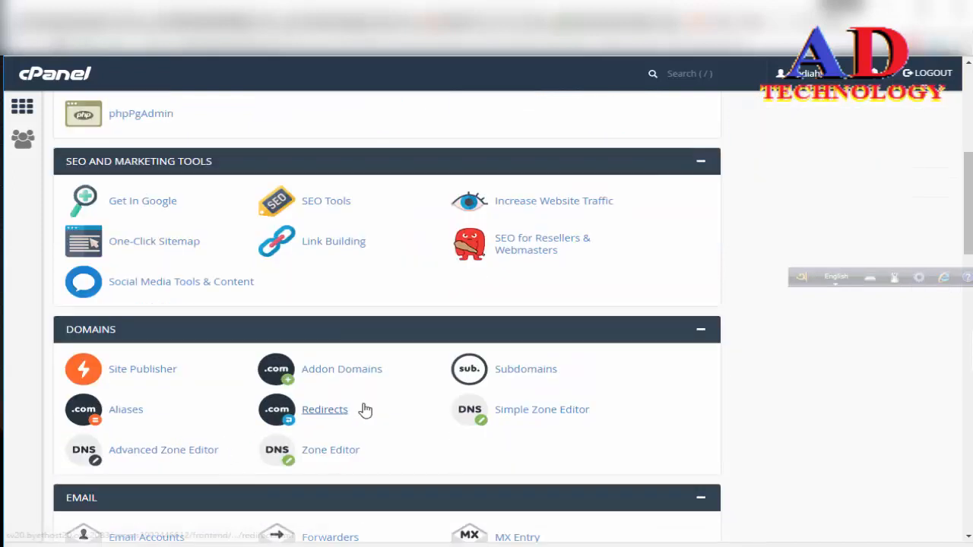
{"action": "left_click", "coordinate": [121, 416]}
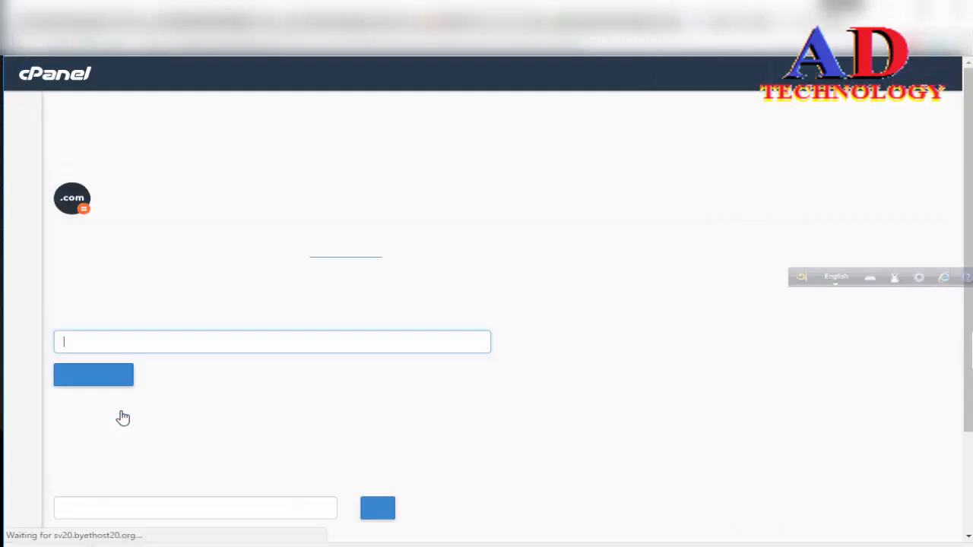
{"action": "scroll", "coordinate": [182, 403], "scroll_direction": "down", "scroll_amount": 3}
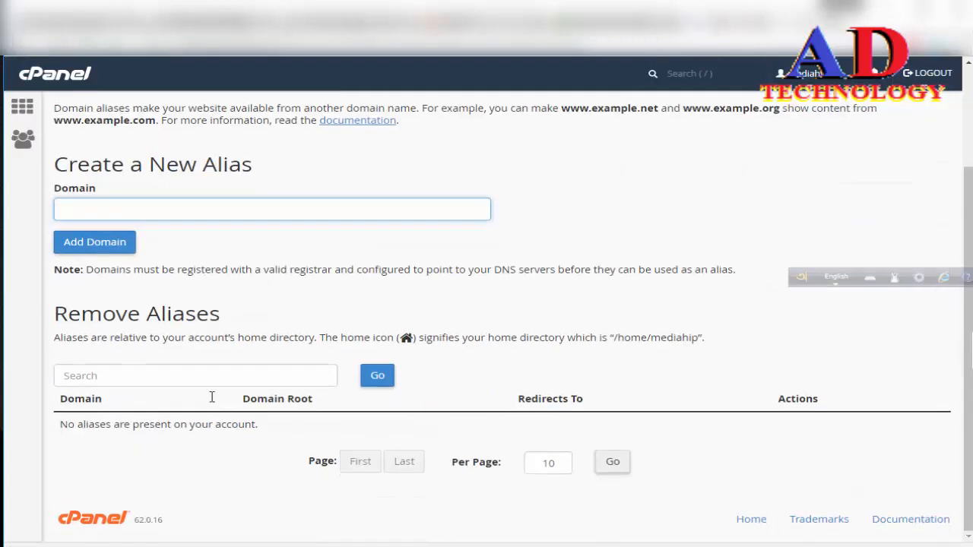
{"action": "scroll", "coordinate": [212, 397], "scroll_direction": "up", "scroll_amount": 3}
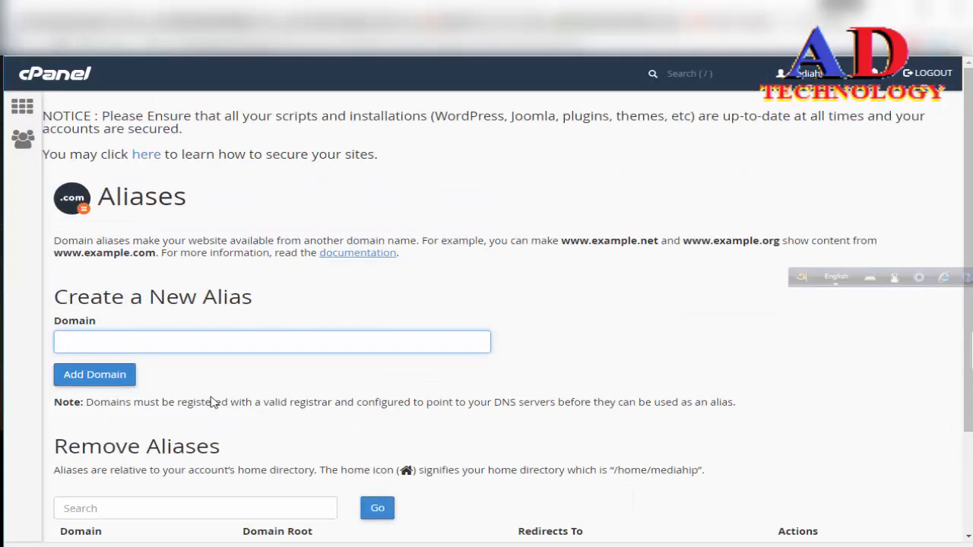
Step: Switch to the Namecheap domain list and open the management page for mediahiphop.com
{"action": "scroll", "coordinate": [212, 397], "scroll_direction": "down", "scroll_amount": 3}
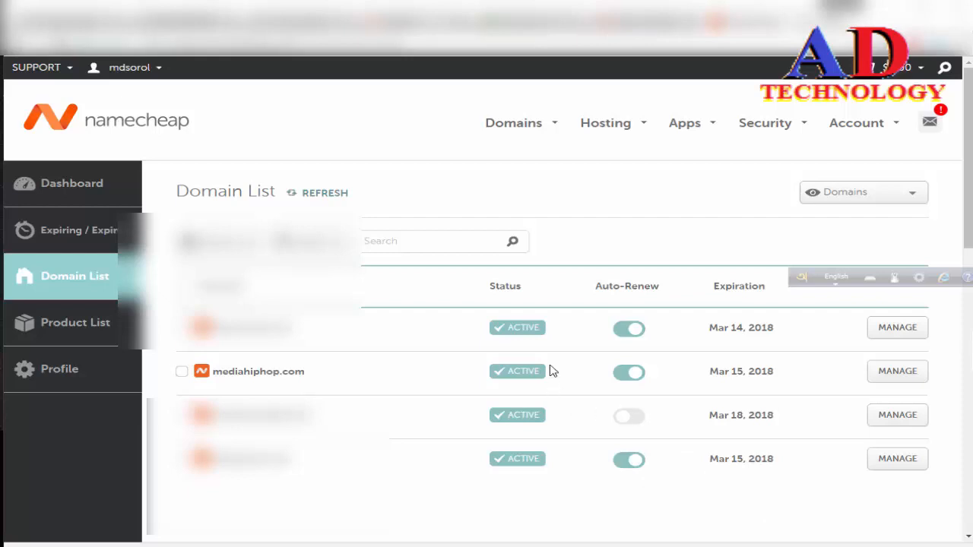
{"action": "left_click", "coordinate": [883, 376]}
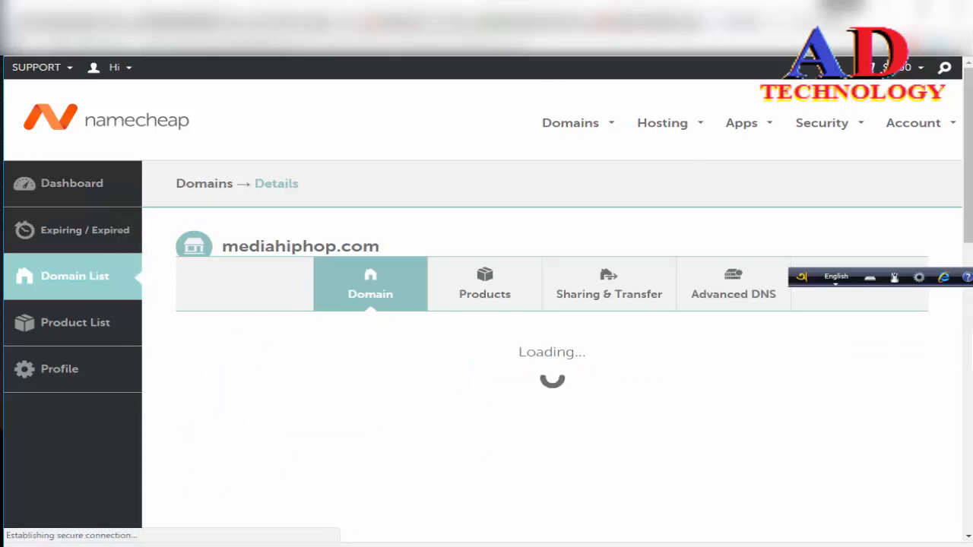
Step: Load muftieazambd.com in the browser and look over the mediahiphop.biz home page
{"action": "key", "text": "ctrl+t"}
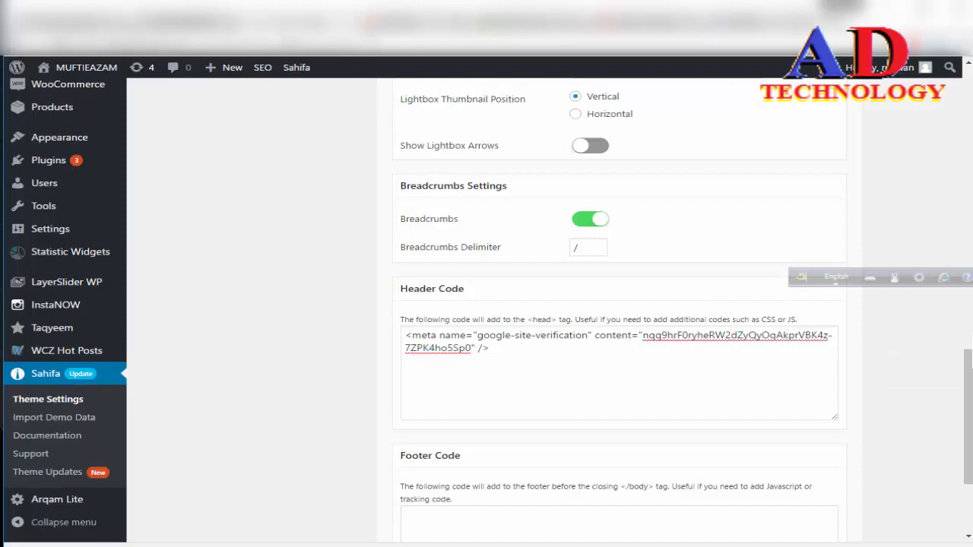
{"action": "key", "text": "ctrl+l"}
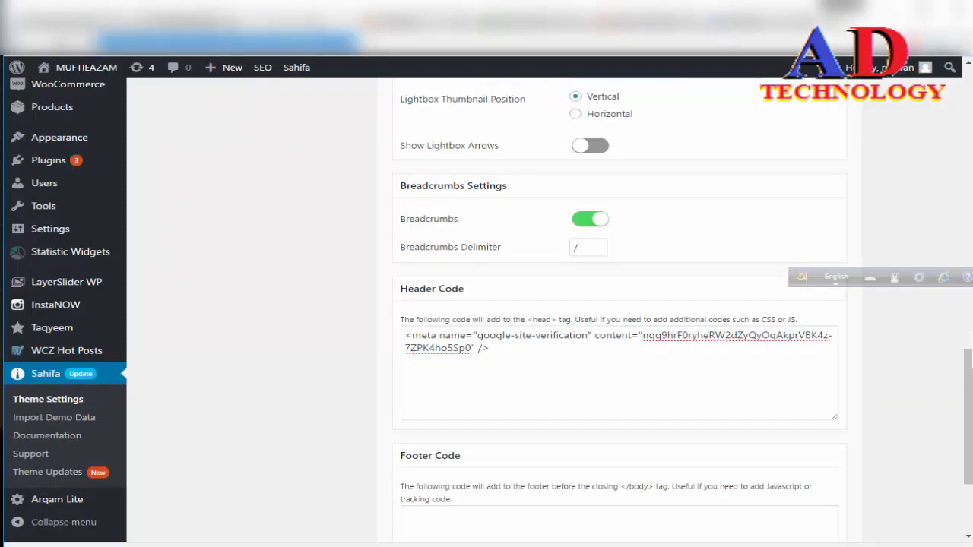
{"action": "type", "text": "muftieazambd.com"}
{"action": "key", "text": "Return"}
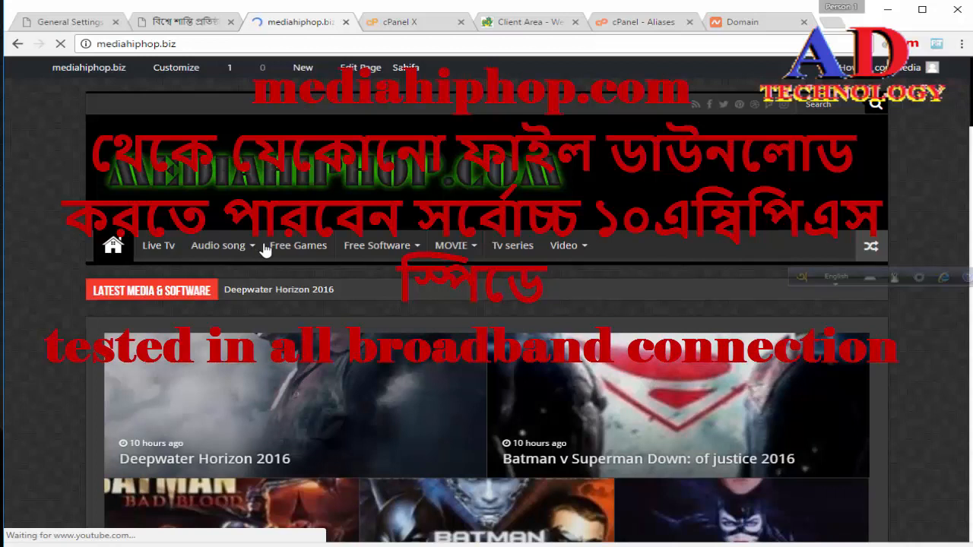
{"action": "scroll", "coordinate": [265, 250], "scroll_direction": "down", "scroll_amount": 3}
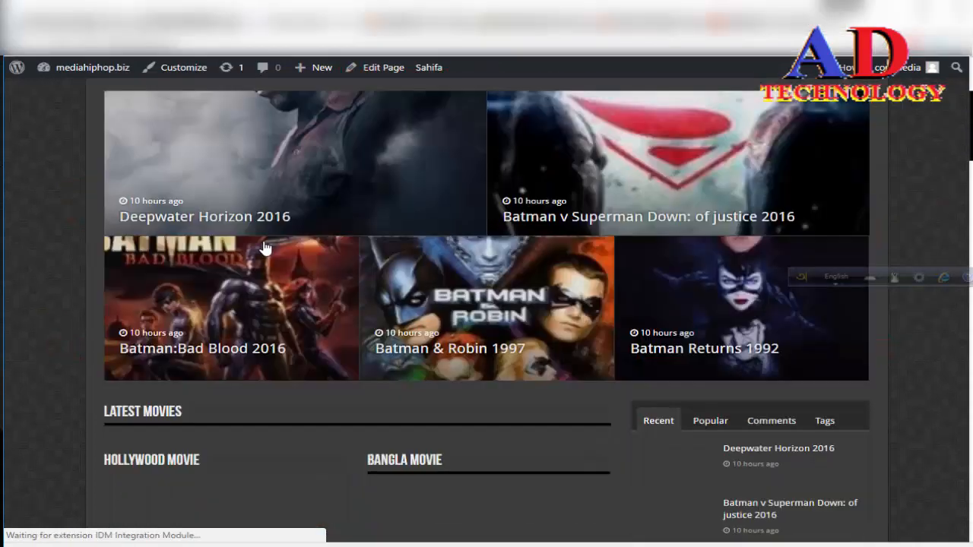
{"action": "scroll", "coordinate": [474, 148], "scroll_direction": "up", "scroll_amount": 4}
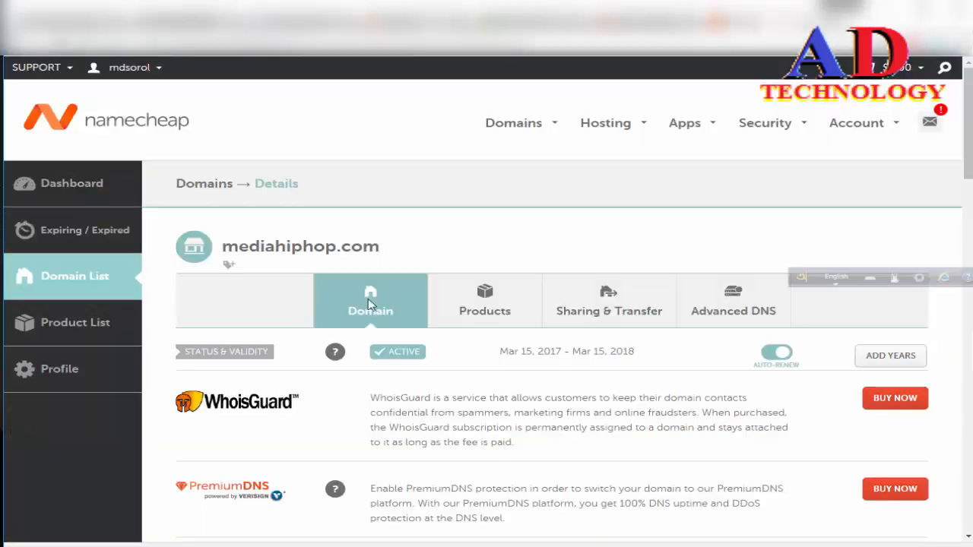
Step: Switch back to the Namecheap details of mediahiphop.com and select Custom DNS as the nameserver type
{"action": "scroll", "coordinate": [675, 431], "scroll_direction": "down", "scroll_amount": 2}
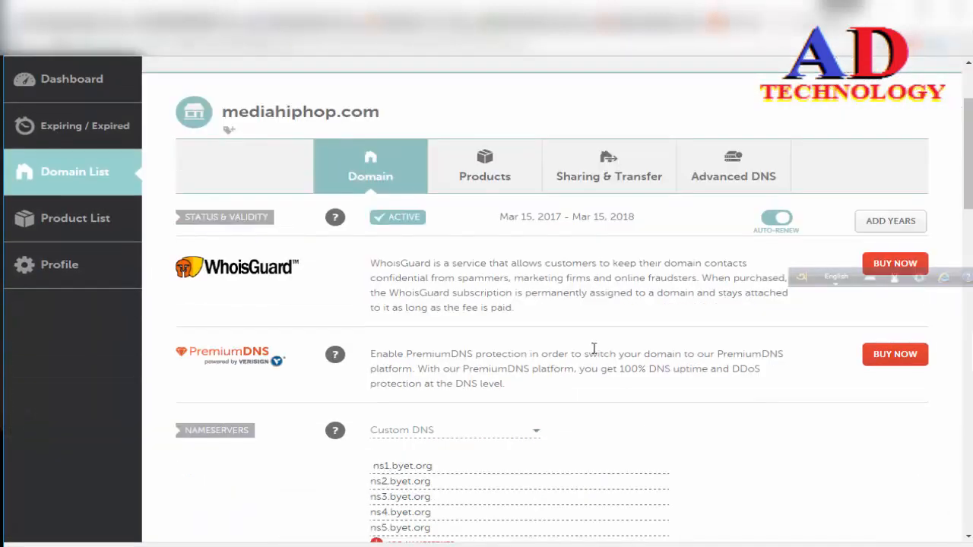
{"action": "scroll", "coordinate": [610, 290], "scroll_direction": "down", "scroll_amount": 2}
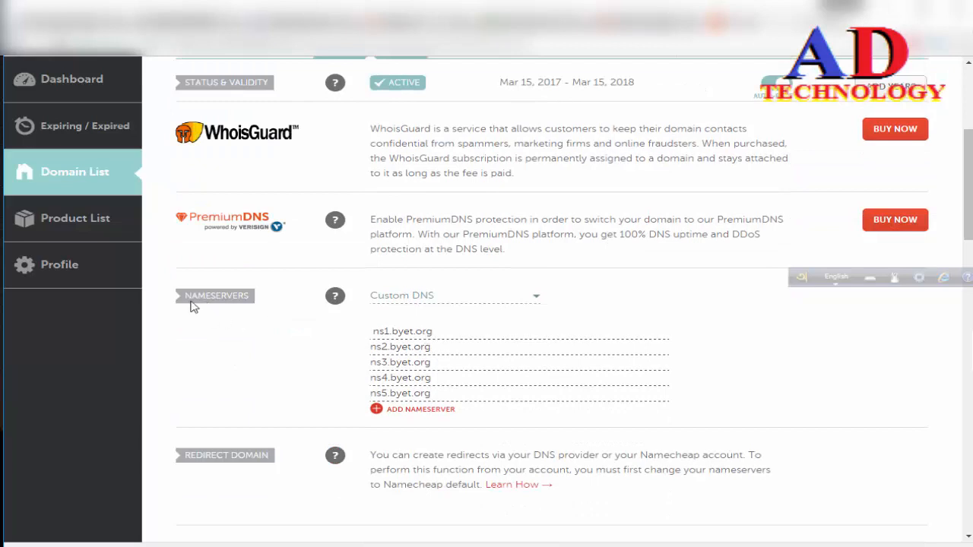
{"action": "left_click_drag", "start_coordinate": [182, 296], "coordinate": [257, 296]}
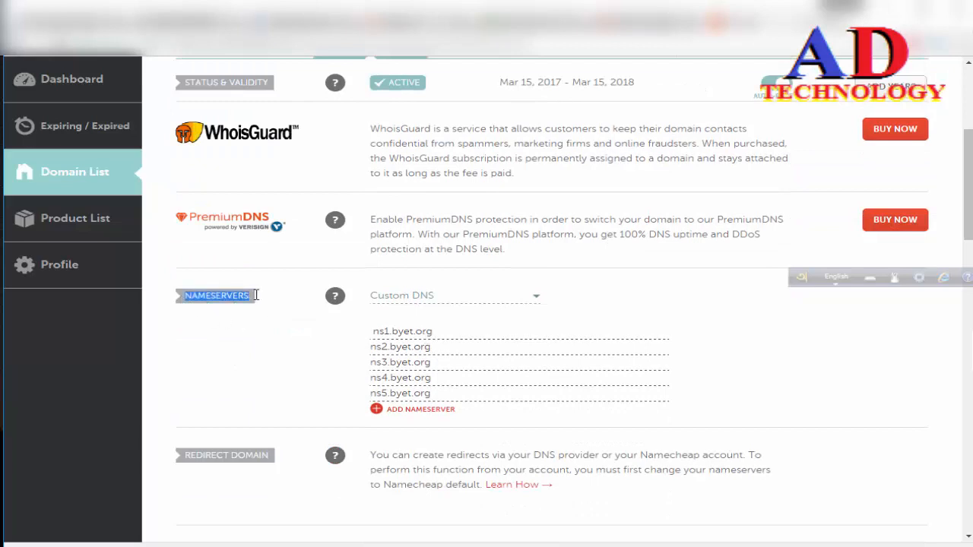
{"action": "left_click", "coordinate": [292, 342]}
{"action": "left_click", "coordinate": [536, 303]}
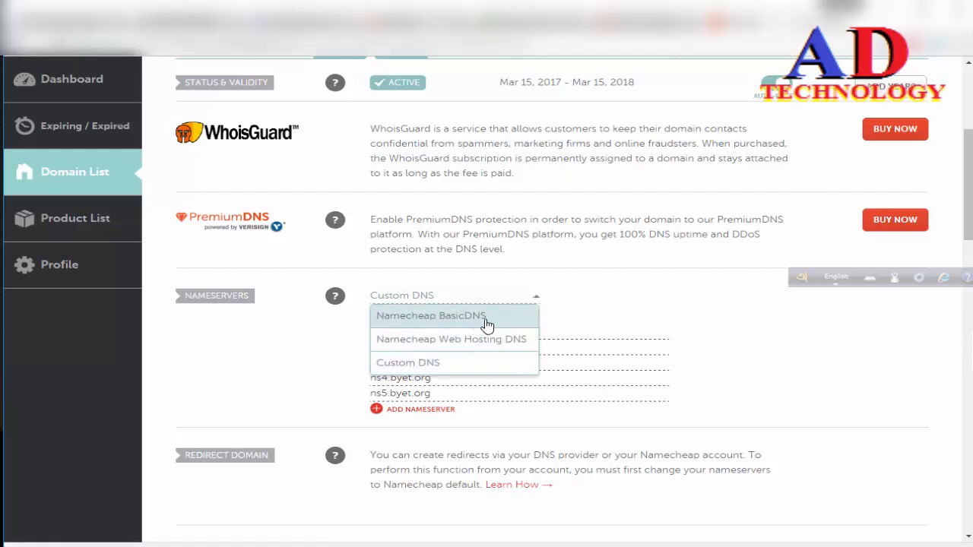
{"action": "left_click", "coordinate": [536, 299]}
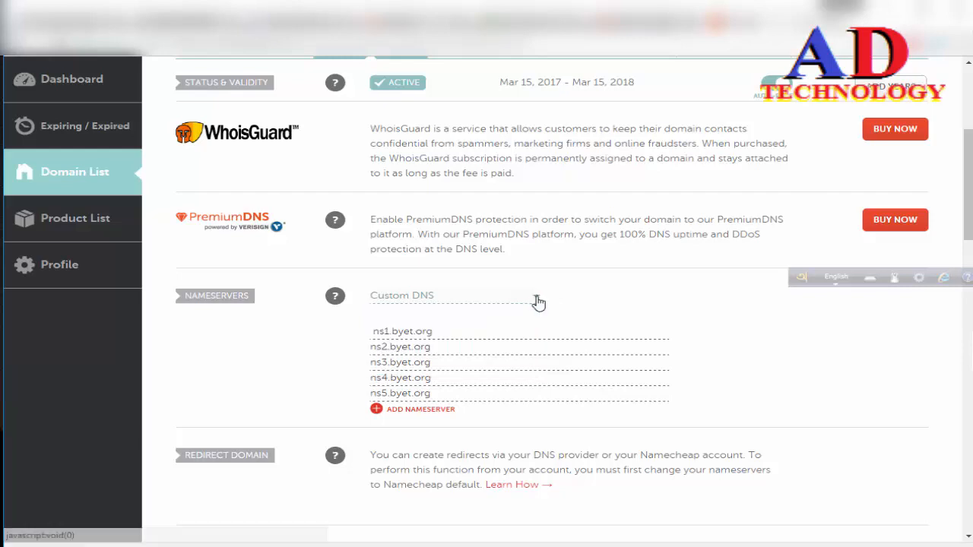
{"action": "left_click", "coordinate": [538, 302]}
{"action": "left_click", "coordinate": [450, 361]}
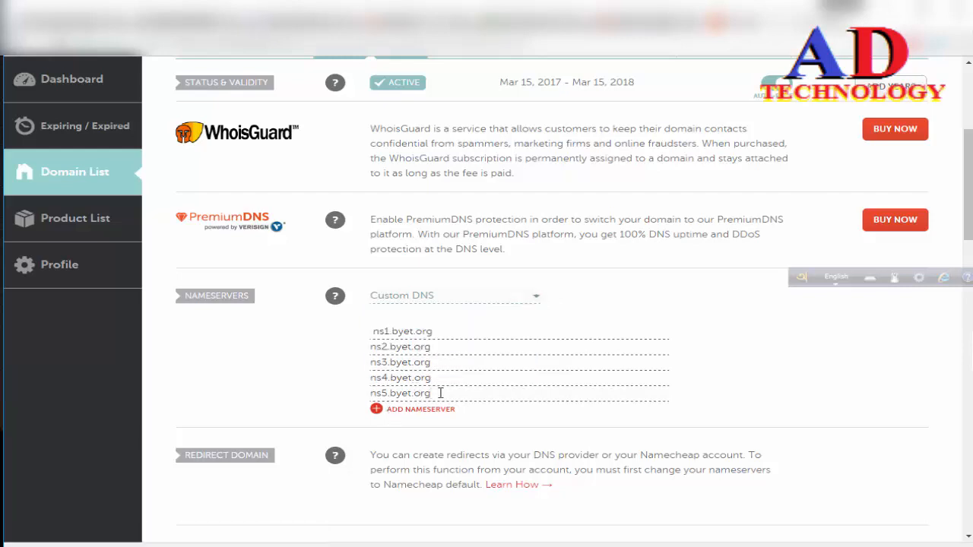
Step: Clear all five byet.org entries from the Custom DNS nameserver fields of mediahiphop.com
{"action": "key", "text": "BackSpace"}
{"action": "key", "text": "BackSpace"}
{"action": "key", "text": "BackSpace"}
{"action": "key", "text": "BackSpace"}
{"action": "key", "text": "BackSpace"}
{"action": "key", "text": "BackSpace"}
{"action": "key", "text": "BackSpace"}
{"action": "key", "text": "BackSpace"}
{"action": "key", "text": "BackSpace"}
{"action": "key", "text": "BackSpace"}
{"action": "key", "text": "BackSpace"}
{"action": "key", "text": "BackSpace"}
{"action": "key", "text": "BackSpace"}
{"action": "key", "text": "BackSpace"}
{"action": "key", "text": "BackSpace"}
{"action": "key", "text": "BackSpace"}
{"action": "key", "text": "BackSpace"}
{"action": "key", "text": "BackSpace"}
{"action": "key", "text": "BackSpace"}
{"action": "key", "text": "BackSpace"}
{"action": "key", "text": "BackSpace"}
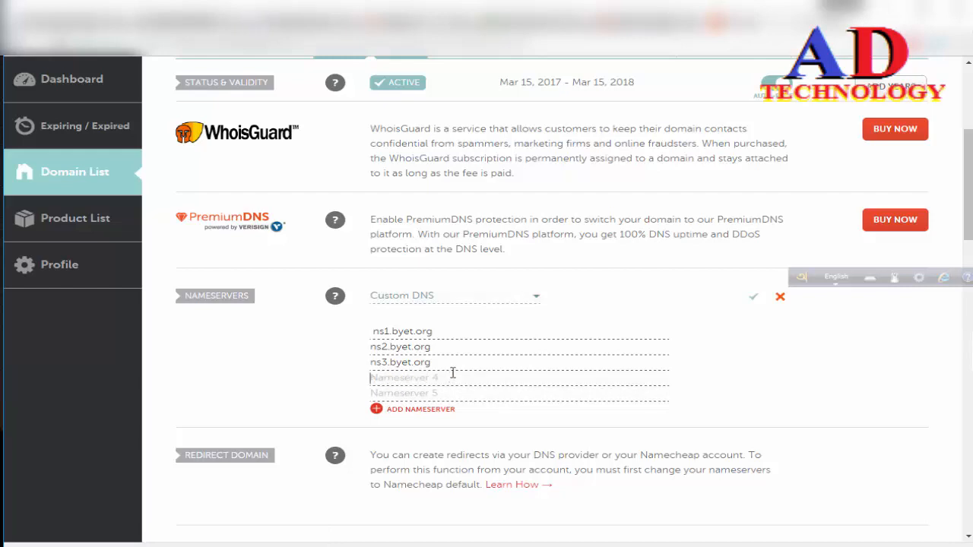
{"action": "key", "text": "BackSpace"}
{"action": "key", "text": "BackSpace"}
{"action": "key", "text": "BackSpace"}
{"action": "key", "text": "BackSpace"}
{"action": "key", "text": "BackSpace"}
{"action": "key", "text": "BackSpace"}
{"action": "key", "text": "BackSpace"}
{"action": "key", "text": "BackSpace"}
{"action": "key", "text": "BackSpace"}
{"action": "key", "text": "BackSpace"}
{"action": "key", "text": "BackSpace"}
{"action": "key", "text": "BackSpace"}
{"action": "key", "text": "BackSpace"}
{"action": "key", "text": "BackSpace"}
{"action": "key", "text": "BackSpace"}
{"action": "key", "text": "BackSpace"}
{"action": "key", "text": "BackSpace"}
{"action": "key", "text": "BackSpace"}
{"action": "key", "text": "BackSpace"}
{"action": "key", "text": "BackSpace"}
{"action": "key", "text": "BackSpace"}
{"action": "key", "text": "BackSpace"}
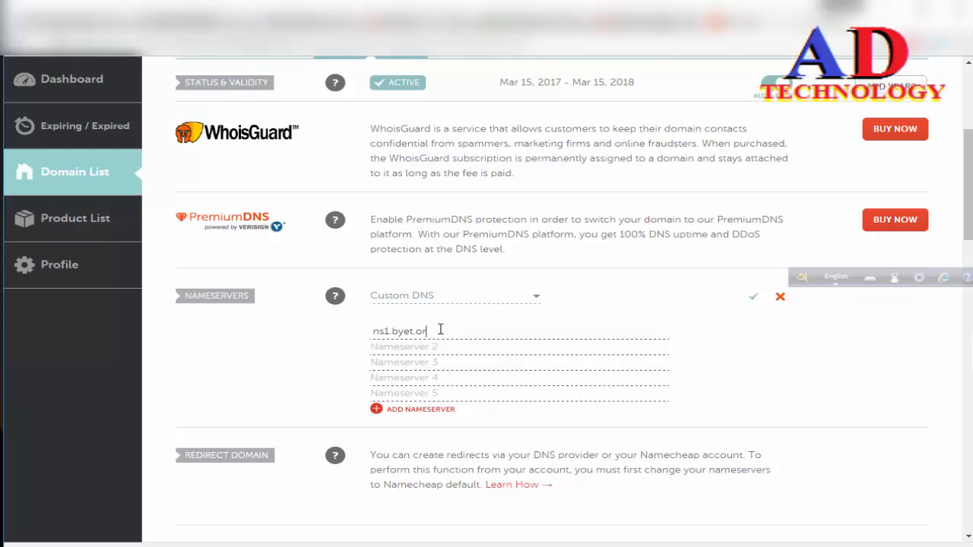
{"action": "key", "text": "BackSpace"}
{"action": "key", "text": "BackSpace"}
{"action": "key", "text": "BackSpace"}
{"action": "key", "text": "BackSpace"}
{"action": "key", "text": "BackSpace"}
{"action": "key", "text": "BackSpace"}
{"action": "key", "text": "BackSpace"}
{"action": "key", "text": "BackSpace"}
{"action": "key", "text": "BackSpace"}
{"action": "key", "text": "BackSpace"}
{"action": "key", "text": "BackSpace"}
Step: Enter the hosting provider's ns1 and ns2 addresses as the first two custom nameservers and save the nameserver change
{"action": "type", "text": "ns1."}
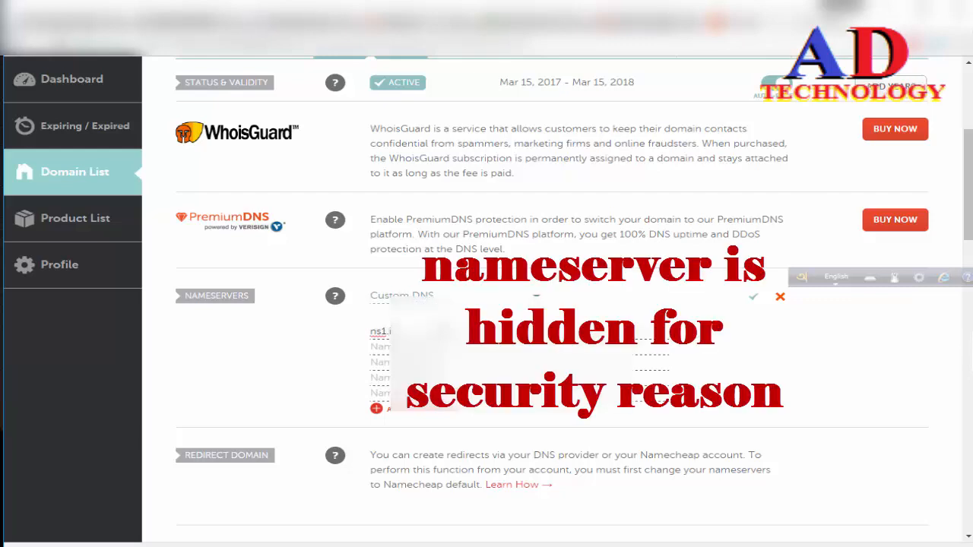
{"action": "type", "text": "infin"}
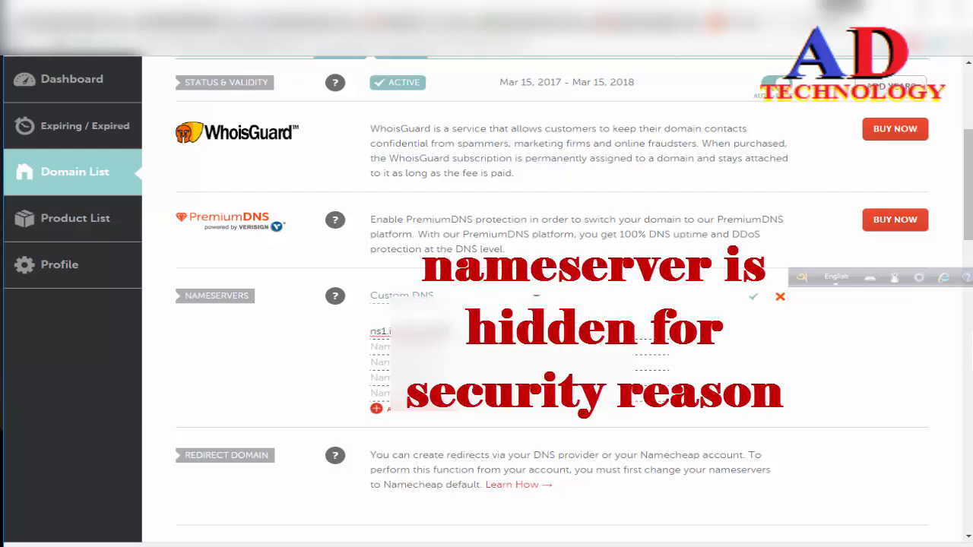
{"action": "key", "text": "Tab"}
{"action": "type", "text": "n"}
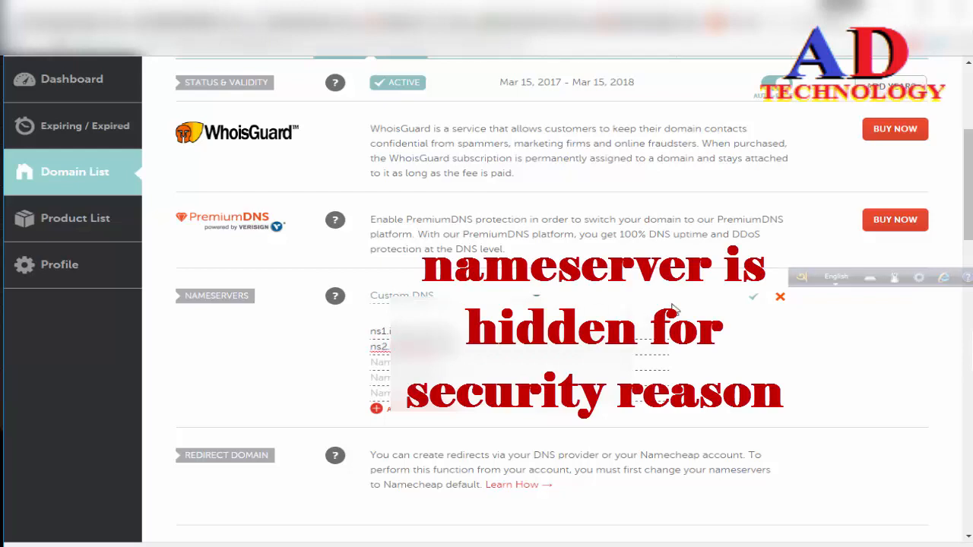
{"action": "left_click", "coordinate": [753, 299]}
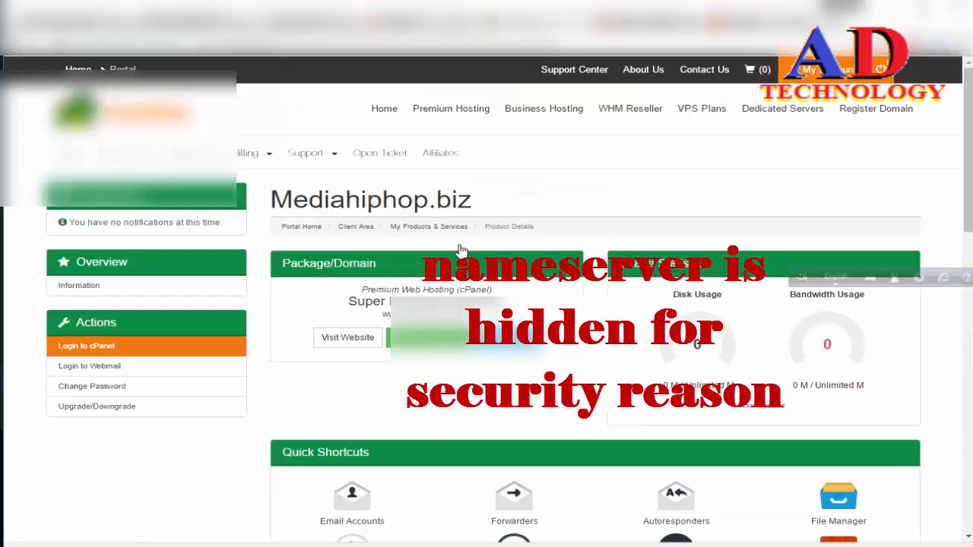
Step: Switch to cPanel, create the alias mediahiphop.com, and return to the Aliases page
{"action": "scroll", "coordinate": [487, 248], "scroll_direction": "down", "scroll_amount": 4}
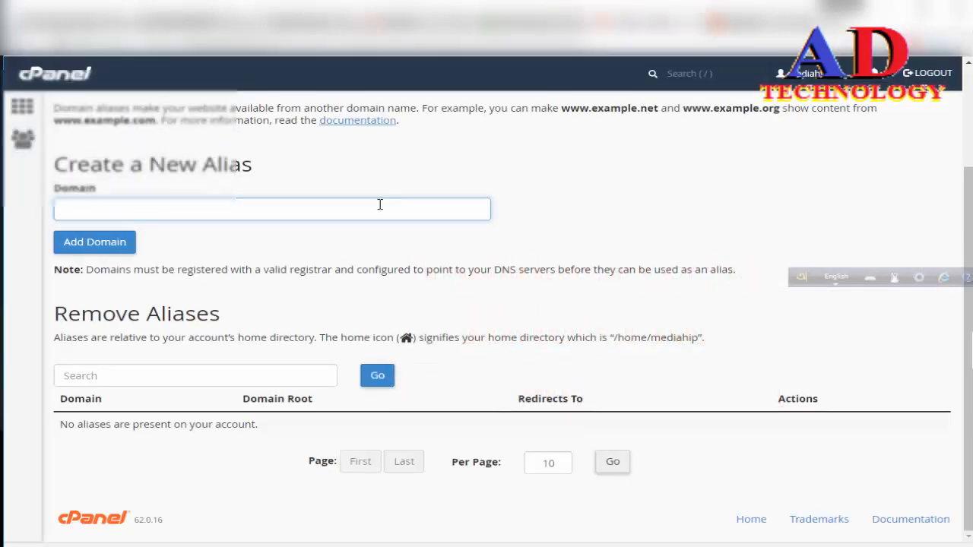
{"action": "type", "text": "med"}
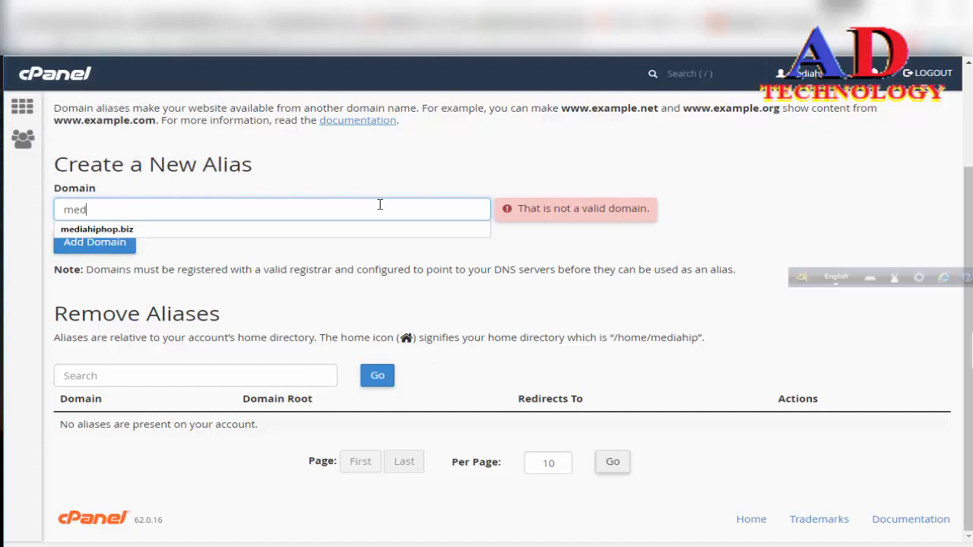
{"action": "type", "text": "iahiphop.com"}
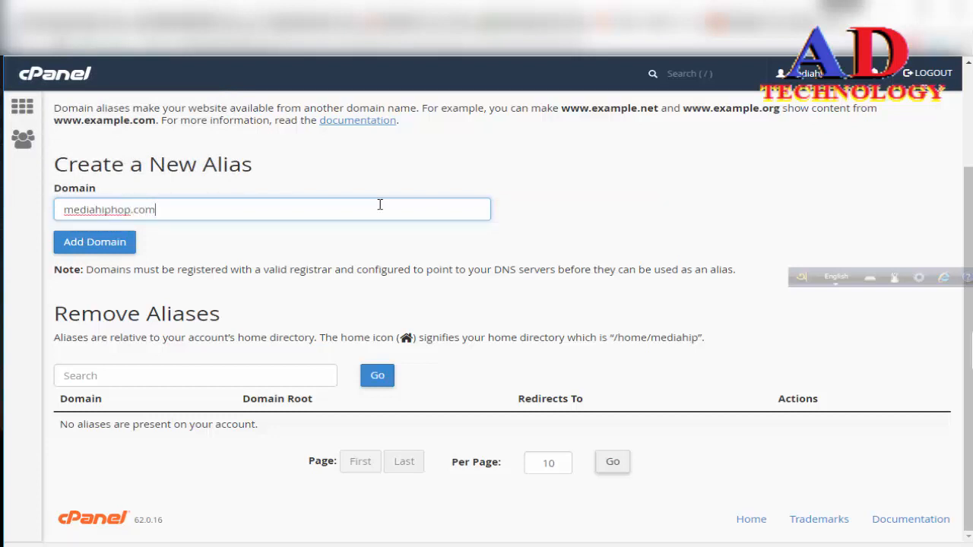
{"action": "left_click", "coordinate": [105, 242]}
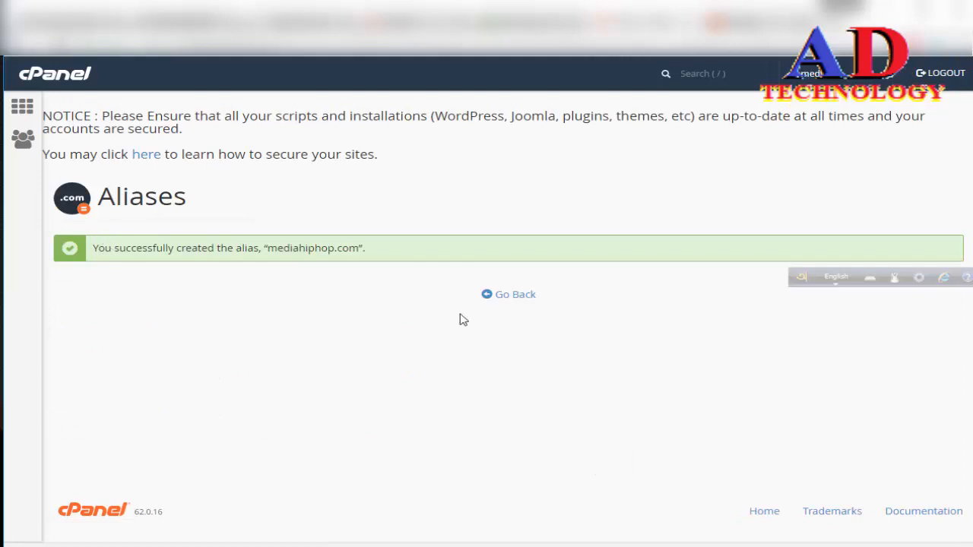
{"action": "left_click", "coordinate": [521, 298]}
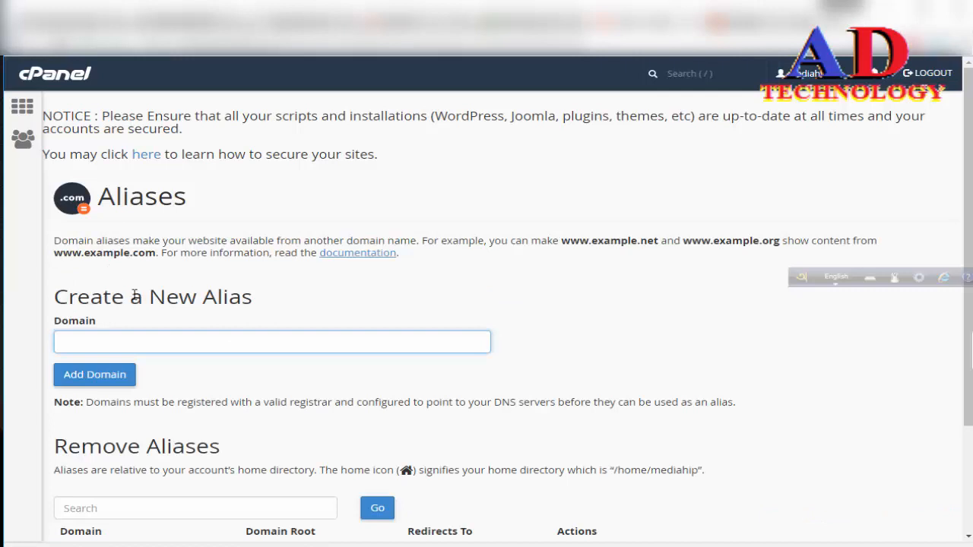
{"action": "scroll", "coordinate": [134, 297], "scroll_direction": "down", "scroll_amount": 2}
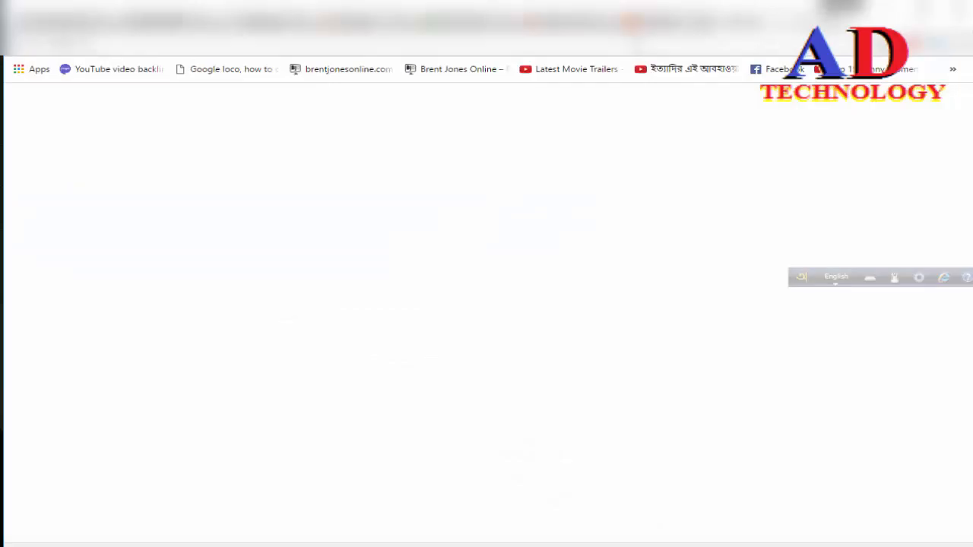
Step: Load mediahiphop.com in a new browser tab and look over its home page
{"action": "type", "text": "m"}
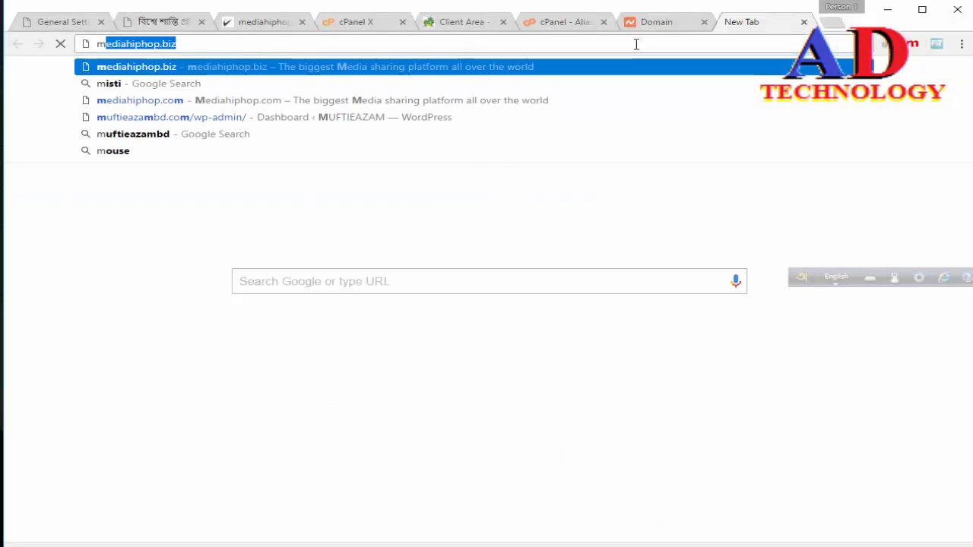
{"action": "key", "text": "Right"}
{"action": "key", "text": "BackSpace"}
{"action": "key", "text": "BackSpace"}
{"action": "key", "text": "BackSpace"}
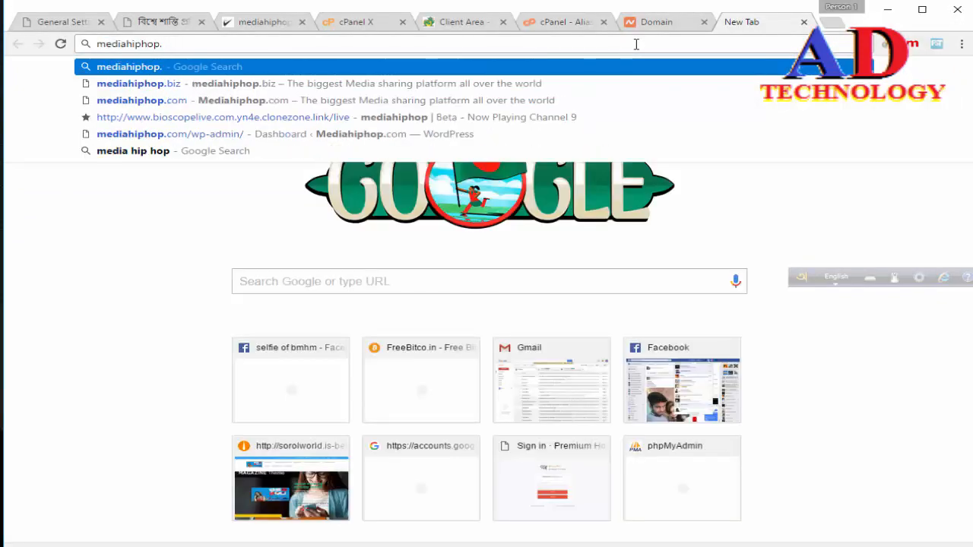
{"action": "type", "text": "com"}
{"action": "key", "text": "Return"}
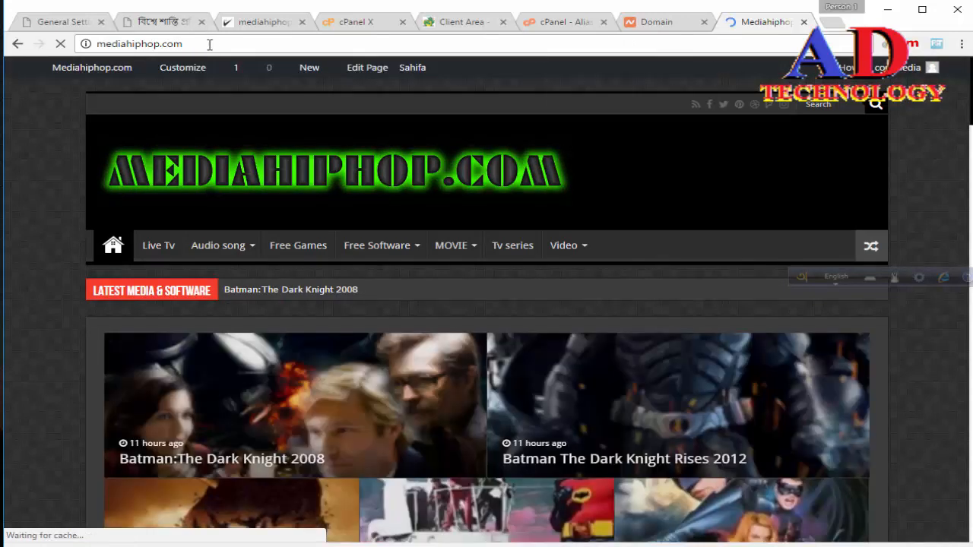
{"action": "scroll", "coordinate": [174, 213], "scroll_direction": "down", "scroll_amount": 4}
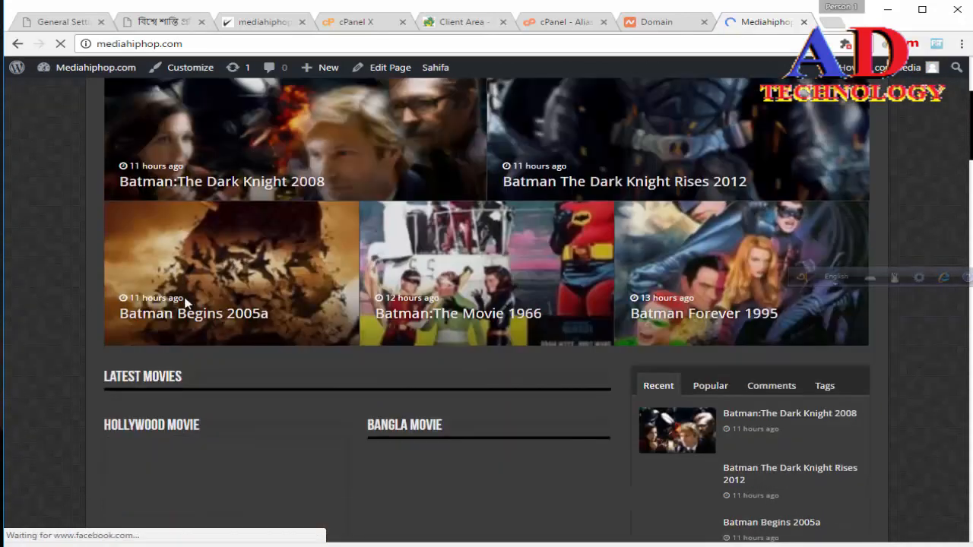
{"action": "scroll", "coordinate": [186, 305], "scroll_direction": "up", "scroll_amount": 3}
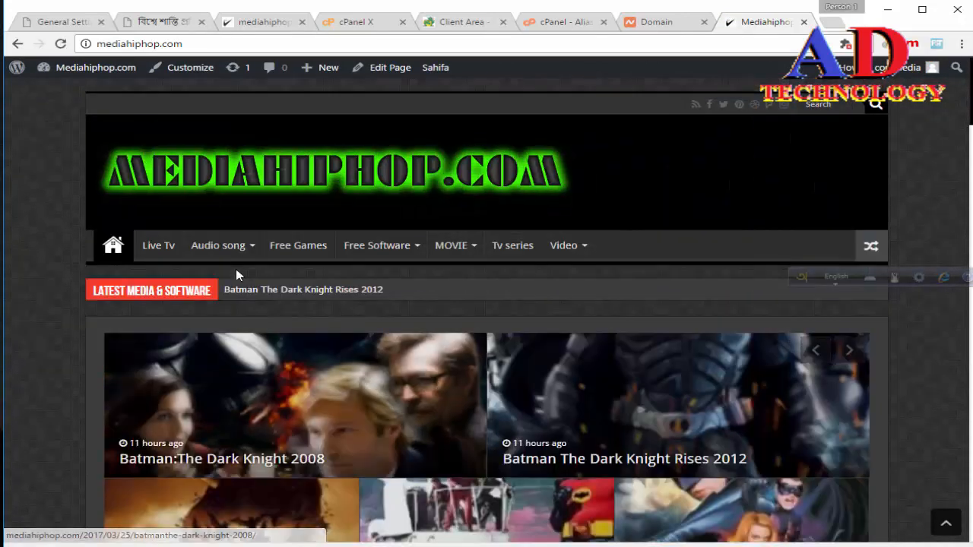
Step: Browse the site's Live Tv page and home page, and open the Batman:The Dark Knight 2008 post
{"action": "left_click", "coordinate": [169, 251]}
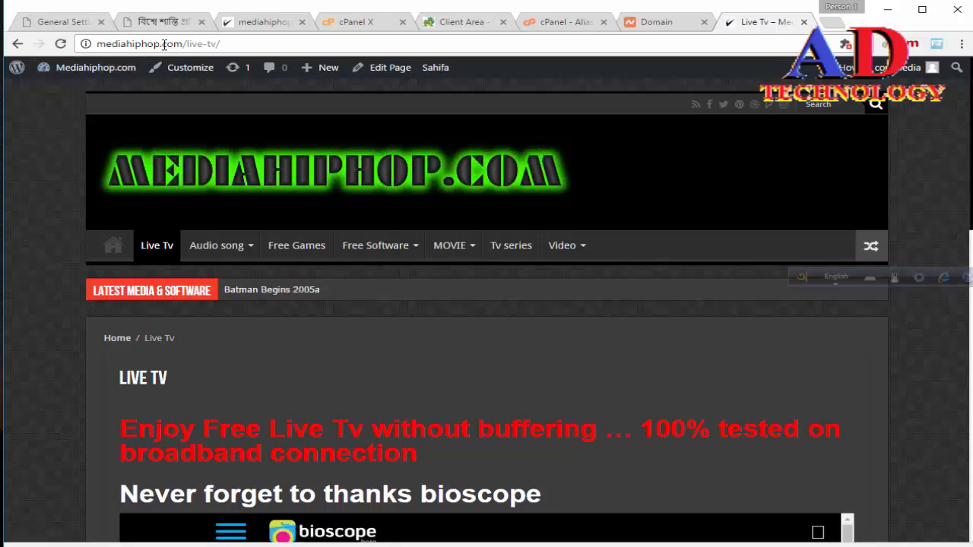
{"action": "left_click", "coordinate": [123, 250]}
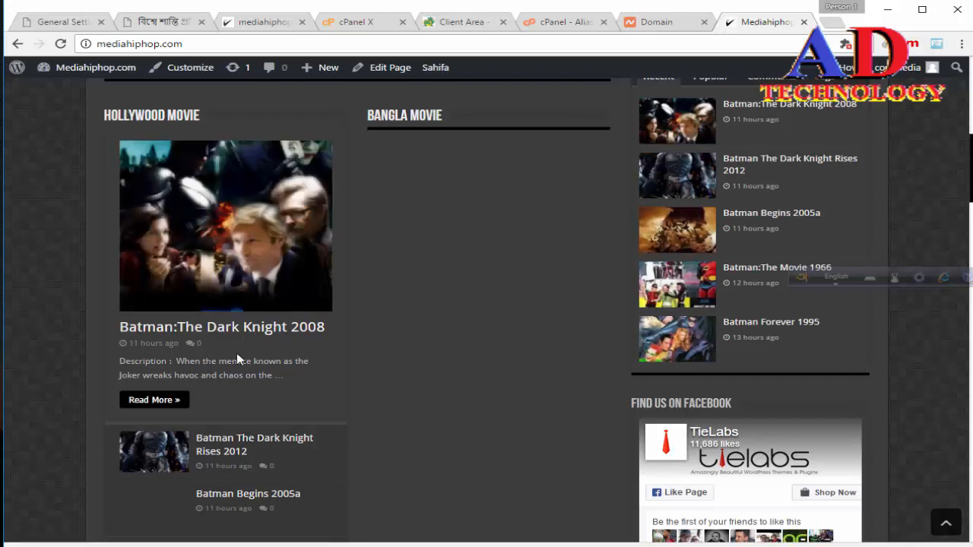
{"action": "scroll", "coordinate": [162, 406], "scroll_direction": "down", "scroll_amount": 1}
{"action": "scroll", "coordinate": [160, 400], "scroll_direction": "down", "scroll_amount": 2}
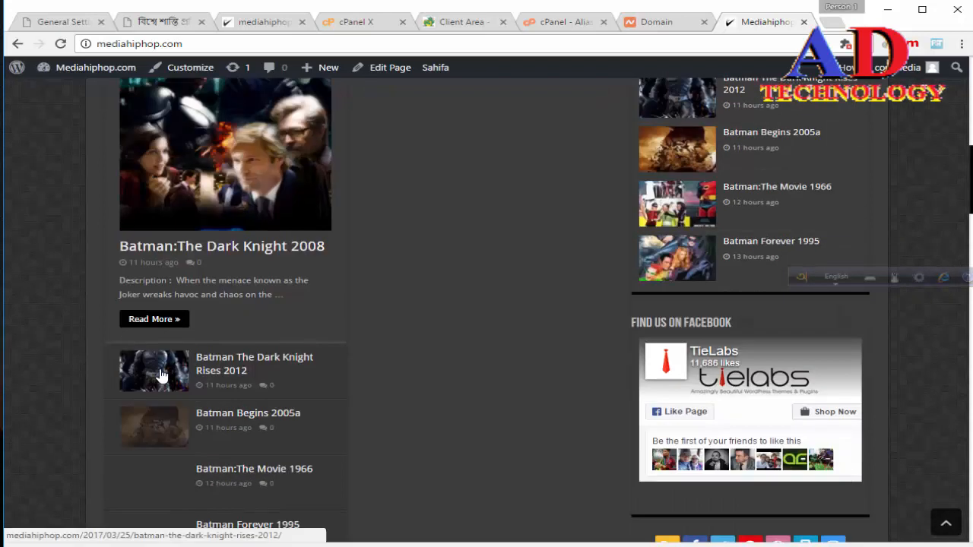
{"action": "left_click", "coordinate": [174, 319]}
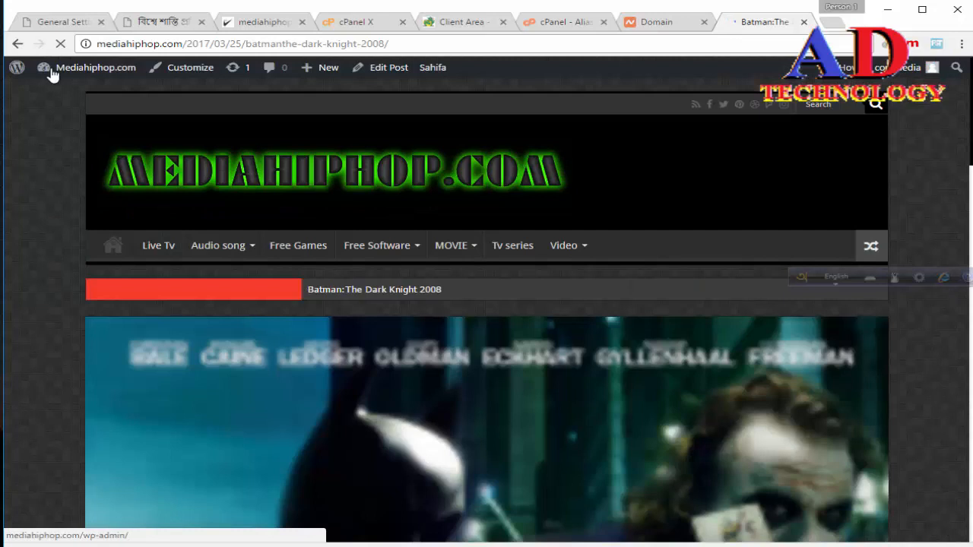
Step: Go to the WordPress dashboard of mediahiphop.com and open its General Settings
{"action": "mouse_move", "coordinate": [66, 71]}
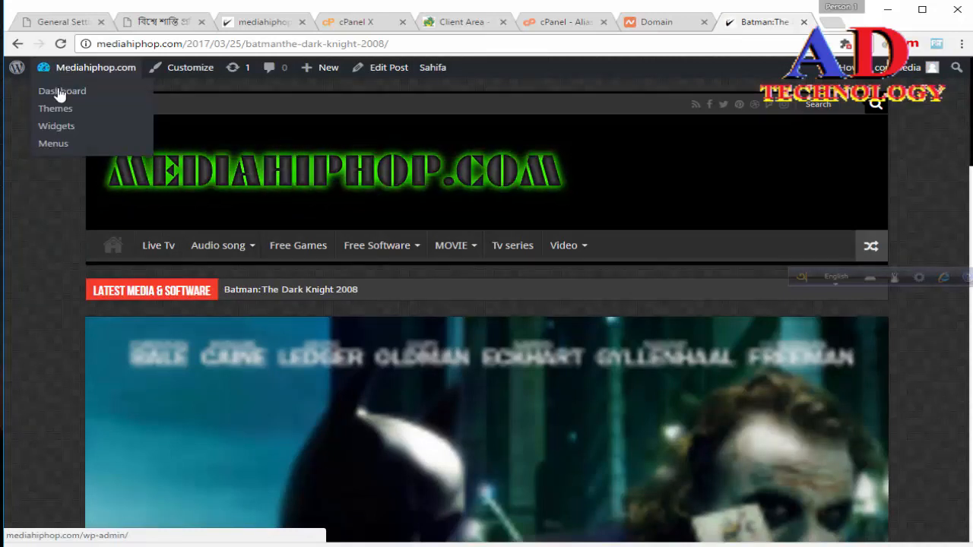
{"action": "left_click", "coordinate": [60, 92]}
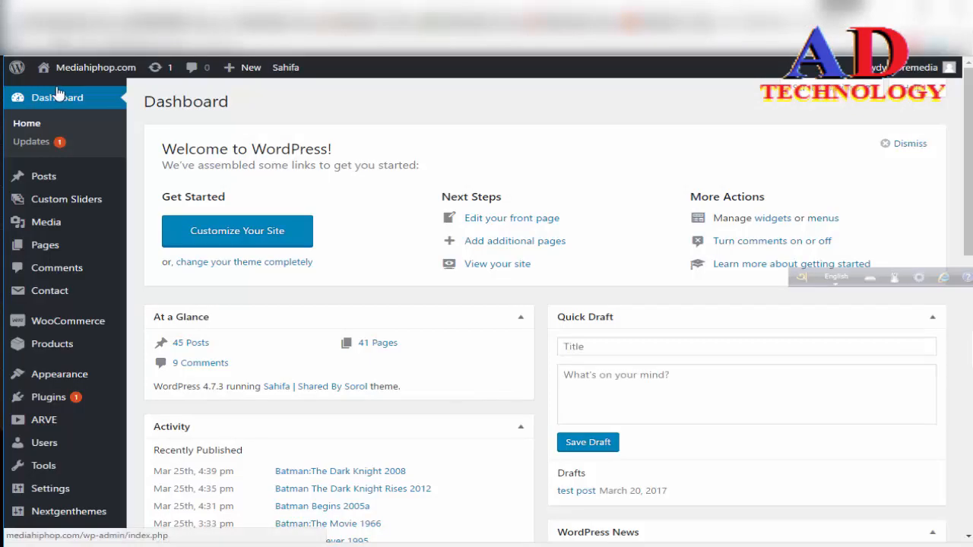
{"action": "scroll", "coordinate": [98, 501], "scroll_direction": "down", "scroll_amount": 6}
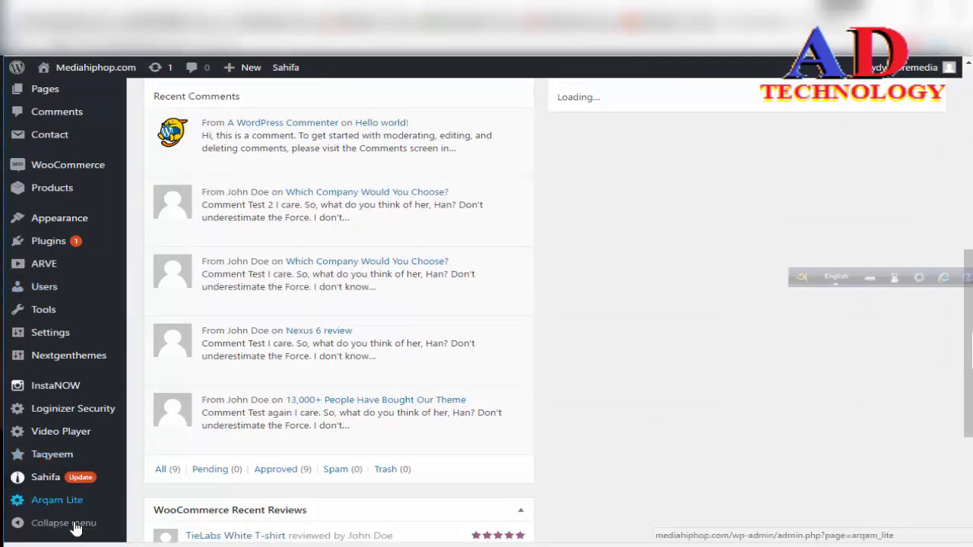
{"action": "mouse_move", "coordinate": [66, 330]}
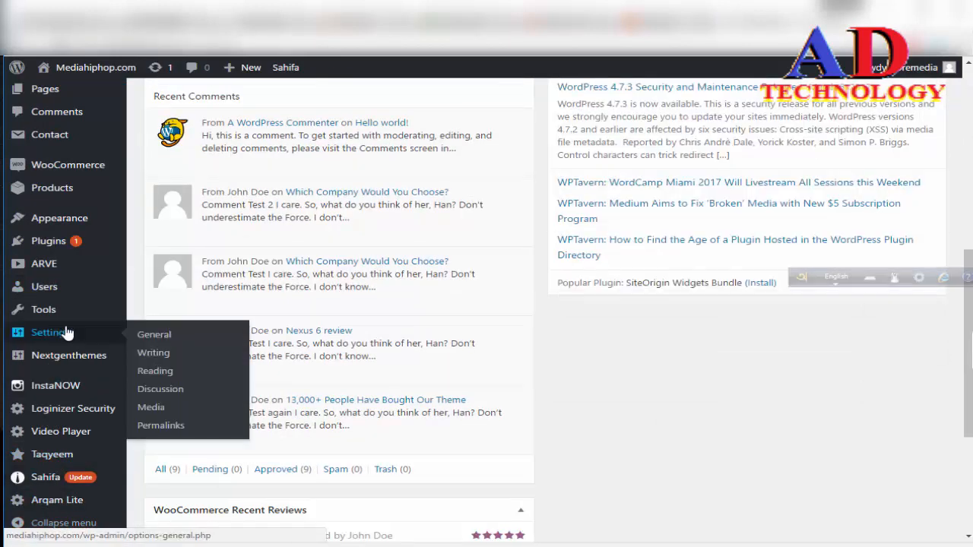
{"action": "left_click", "coordinate": [154, 336]}
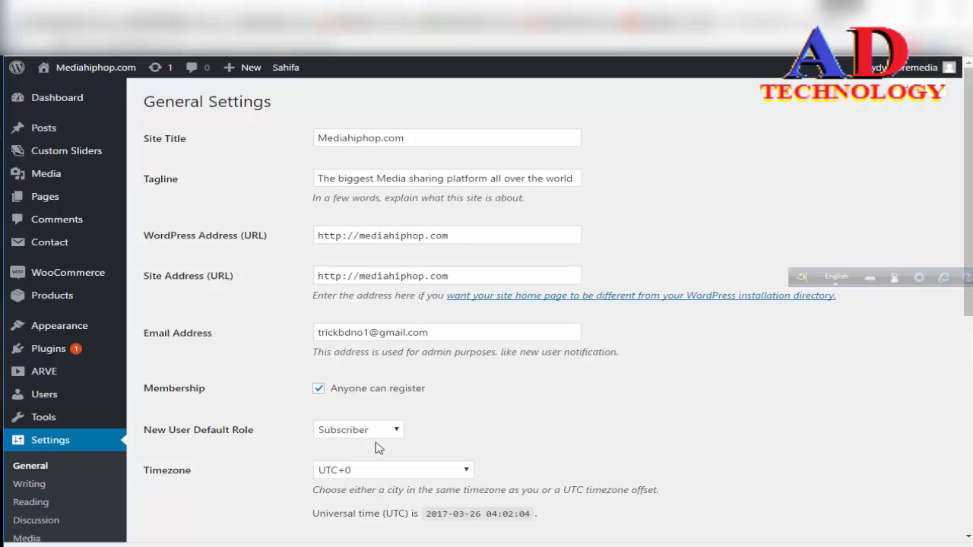
Step: Check the WordPress Address (URL) against the alias list in cPanel and return to the WordPress General Settings
{"action": "left_click", "coordinate": [457, 237]}
{"action": "left_click_drag", "start_coordinate": [458, 236], "coordinate": [359, 236]}
{"action": "left_click", "coordinate": [651, 235]}
{"action": "left_click", "coordinate": [557, 34]}
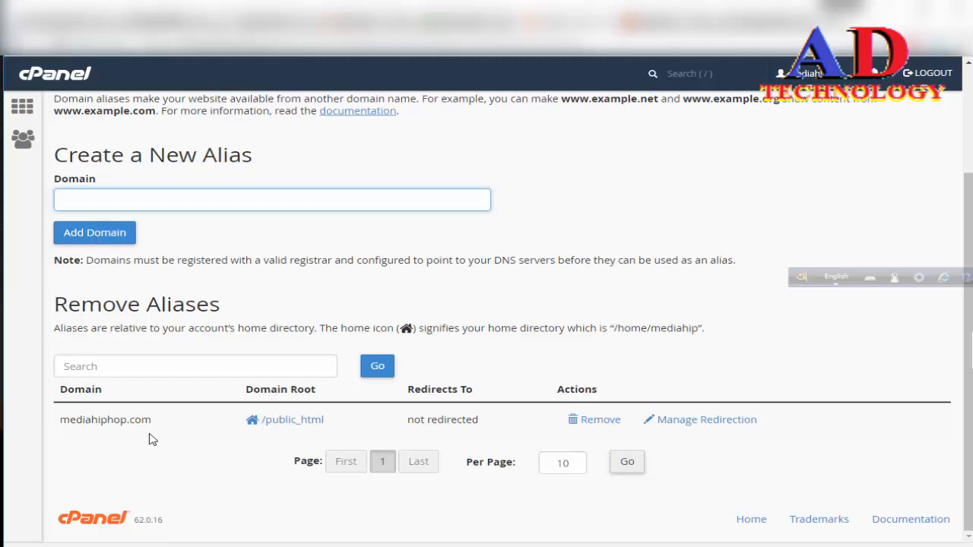
{"action": "left_click", "coordinate": [722, 32]}
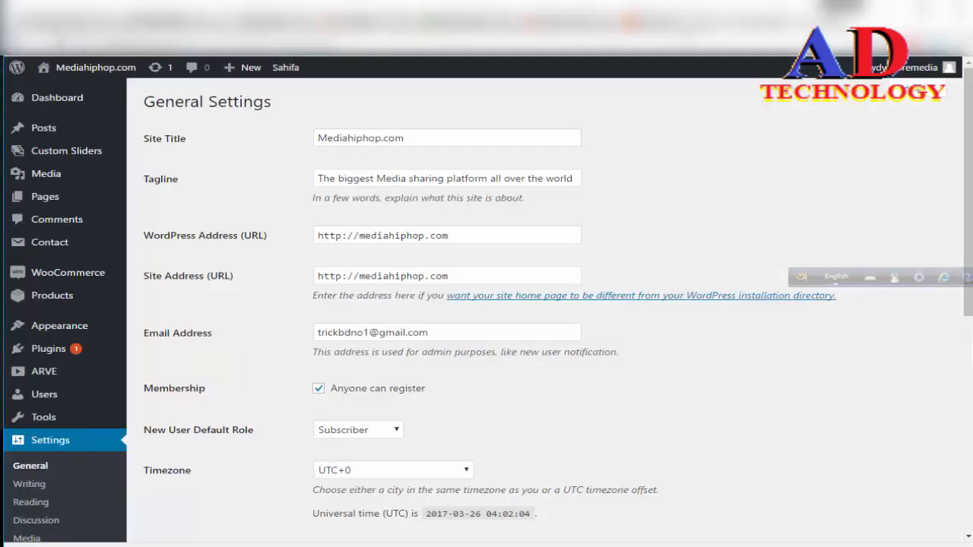
Step: Load itdoctor24.com in the current browser tab
{"action": "left_click", "coordinate": [217, 42]}
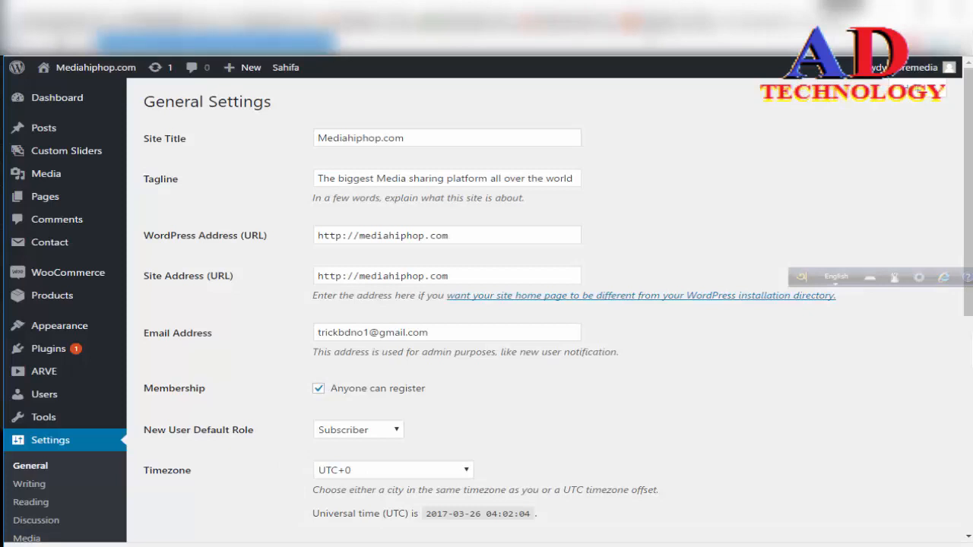
{"action": "type", "text": "it"}
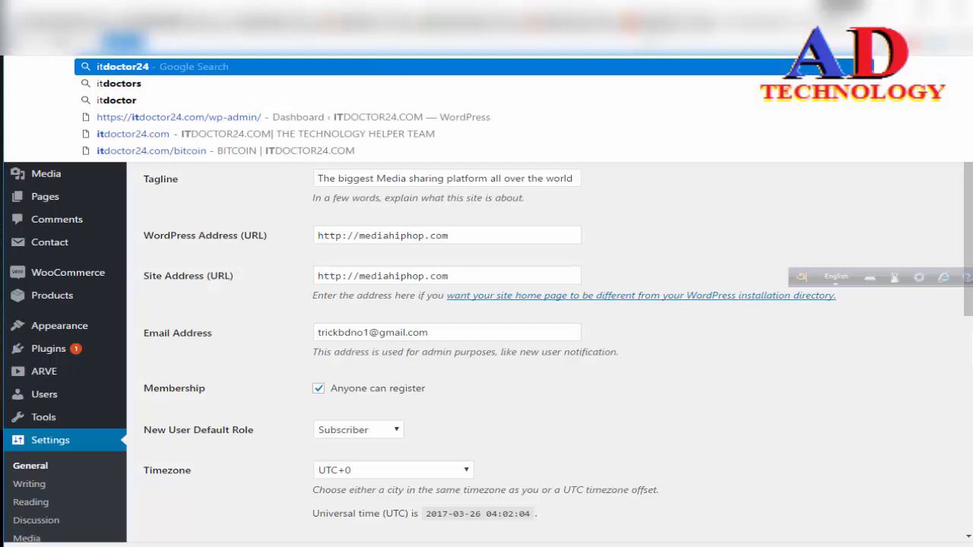
{"action": "type", "text": "doctor24."}
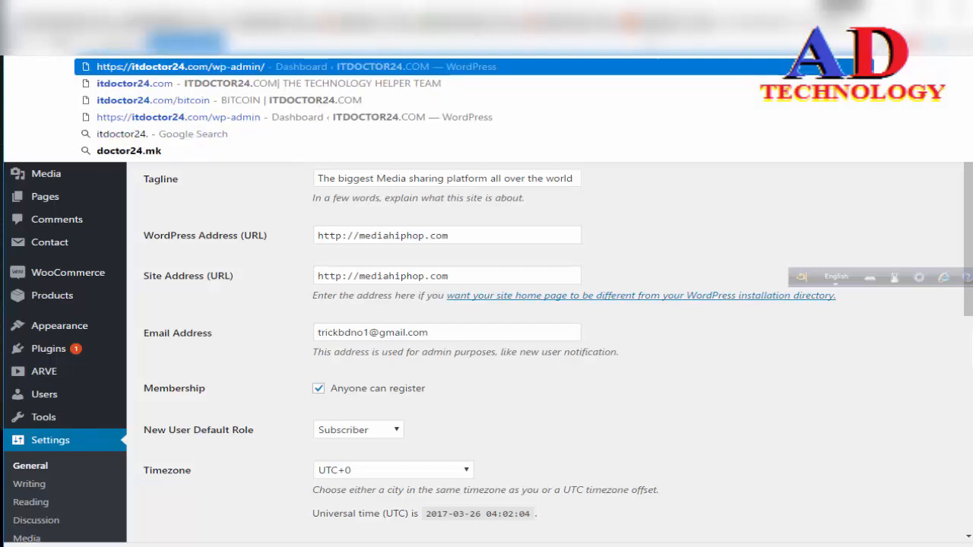
{"action": "key", "text": "Right"}
{"action": "key", "text": "BackSpace"}
{"action": "key", "text": "BackSpace"}
{"action": "key", "text": "BackSpace"}
{"action": "key", "text": "BackSpace"}
{"action": "key", "text": "BackSpace"}
{"action": "key", "text": "BackSpace"}
{"action": "key", "text": "BackSpace"}
{"action": "key", "text": "BackSpace"}
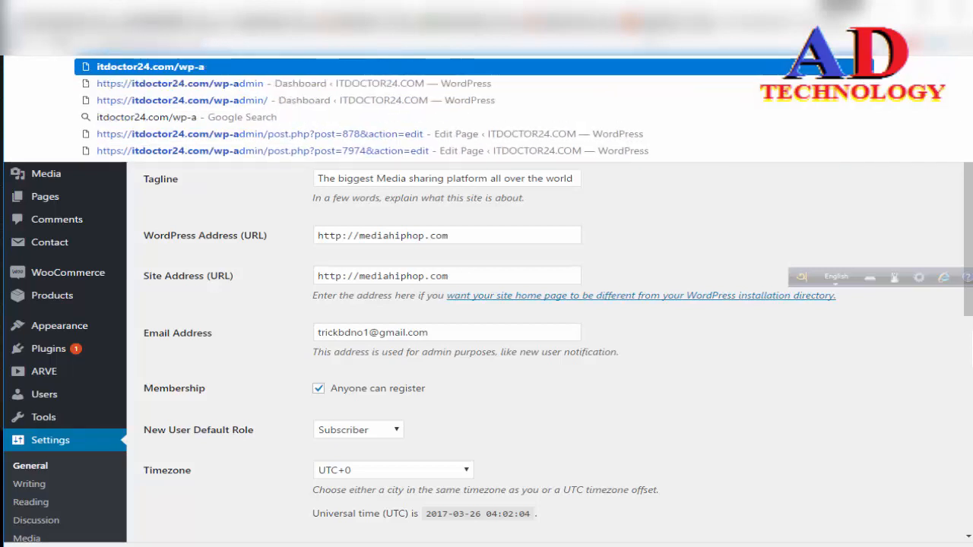
{"action": "key", "text": "BackSpace"}
{"action": "key", "text": "Return"}
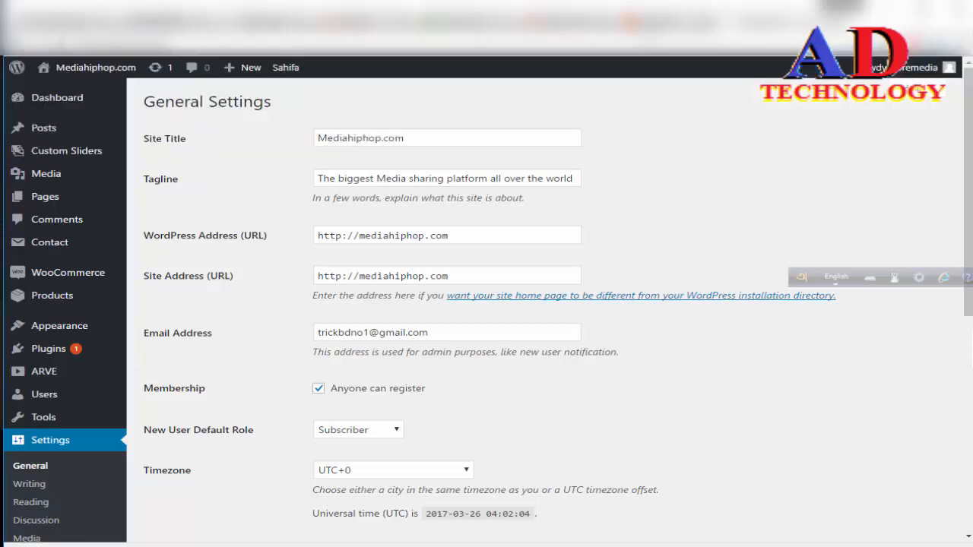